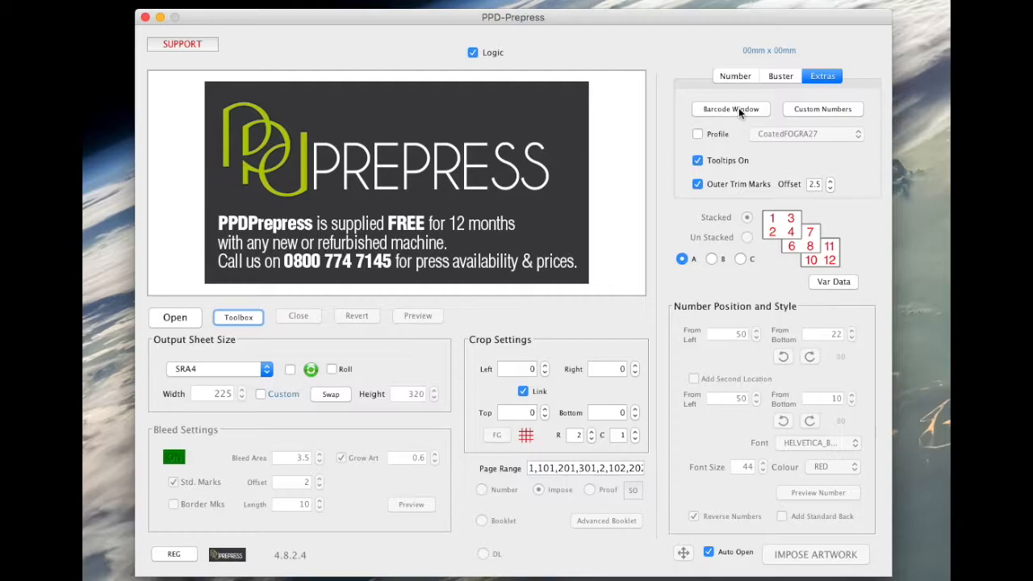
click(730, 109)
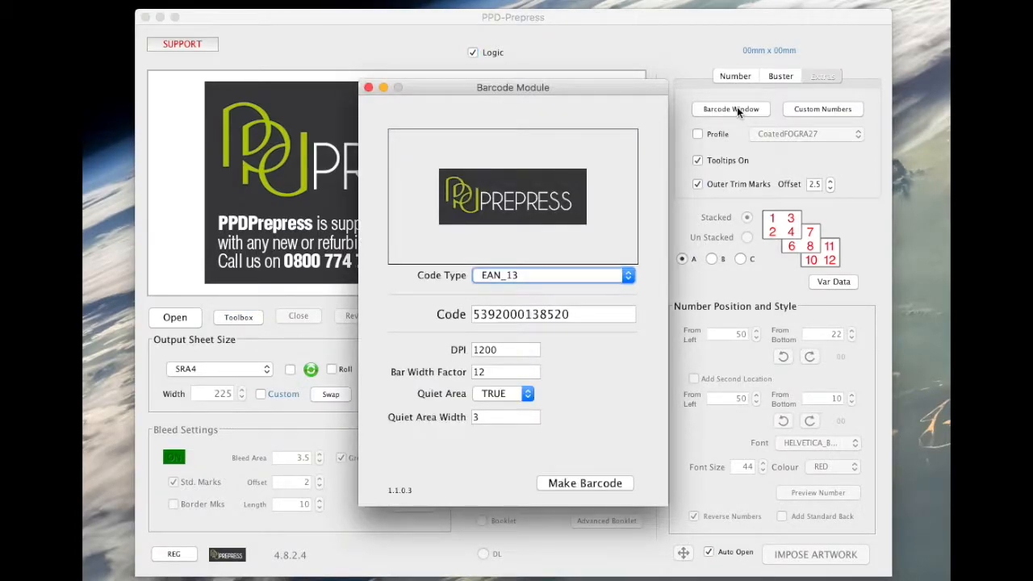
click(575, 274)
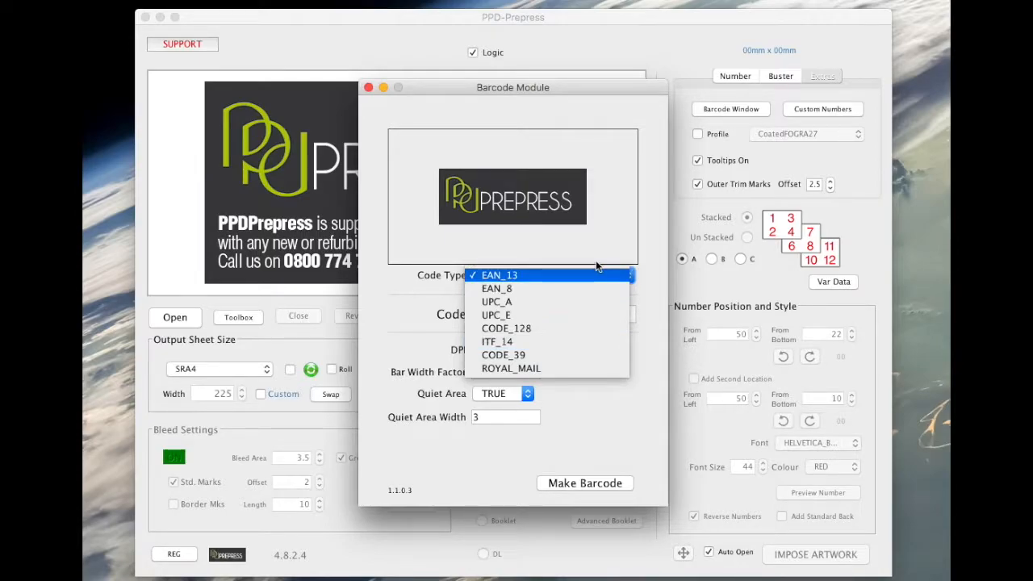
click(654, 263)
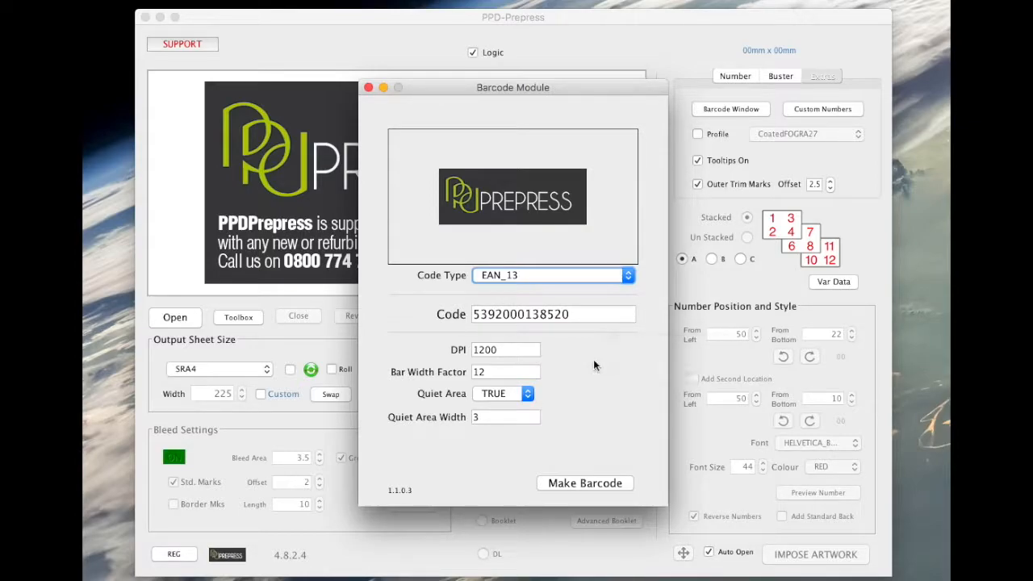
click(581, 483)
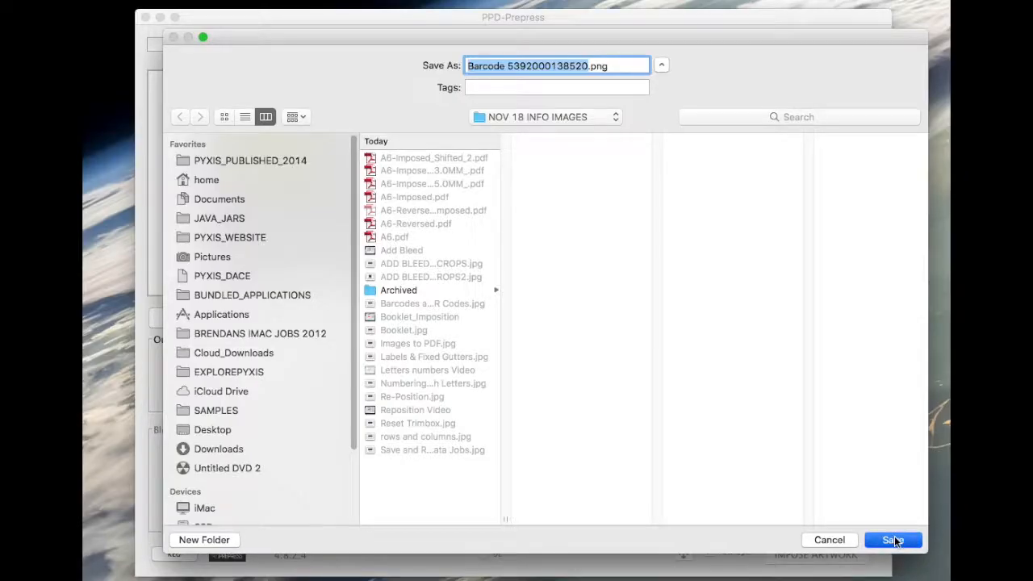
click(894, 536)
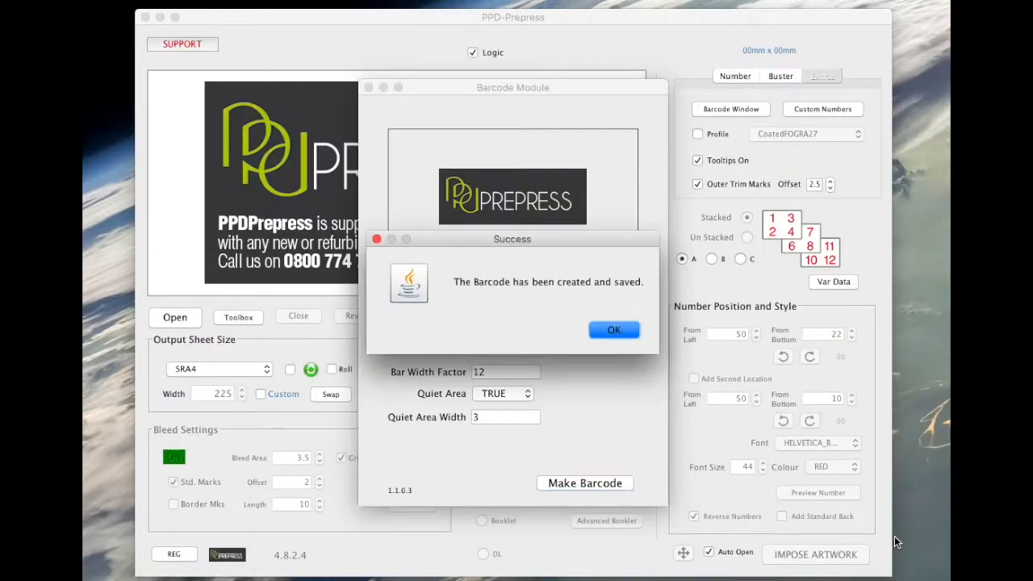
click(614, 330)
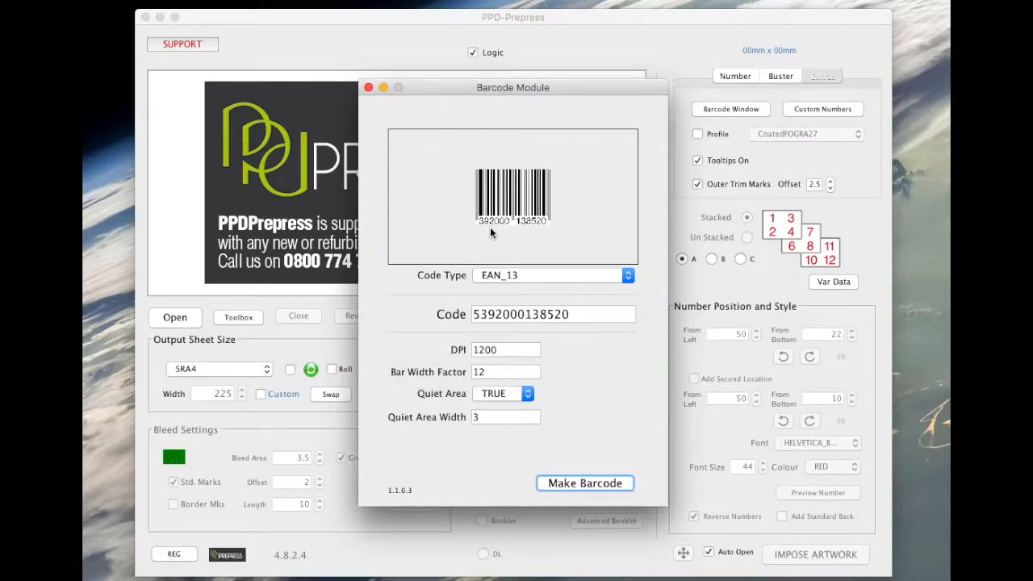
click(368, 87)
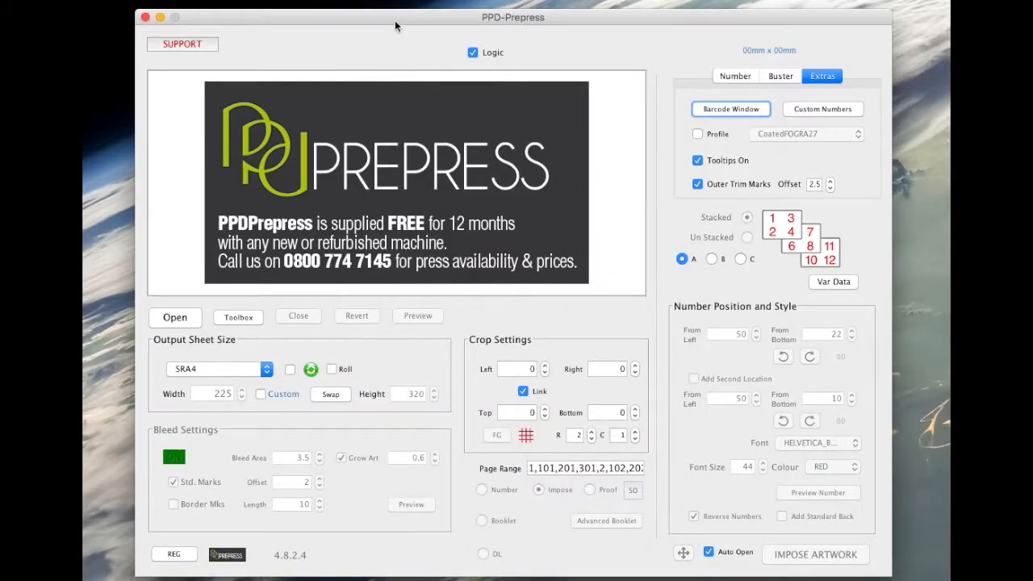
Step: Set the new page size in the PDF Toolbox's Scale settings to a width of 64 and a height of 34
click(739, 74)
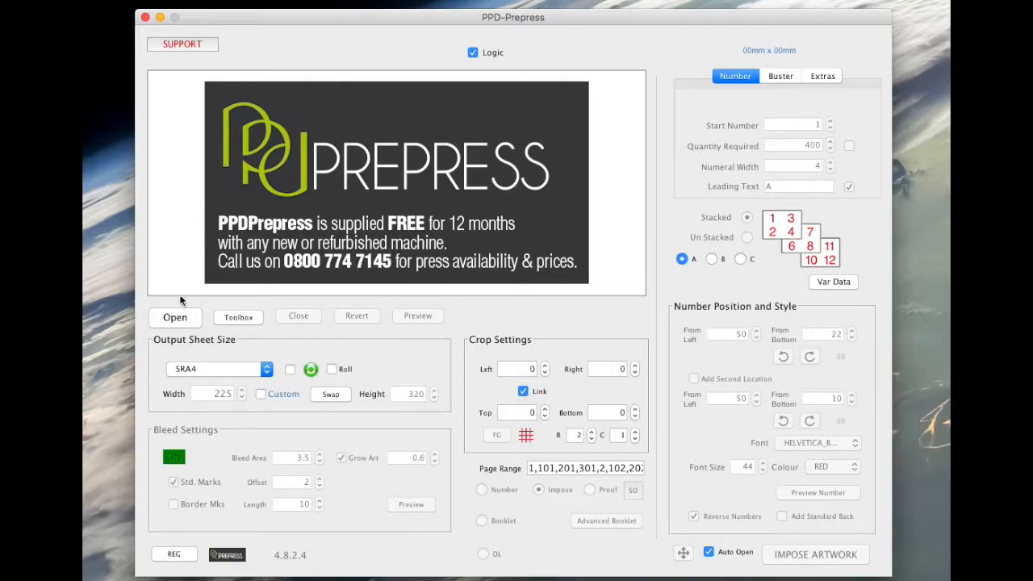
click(239, 317)
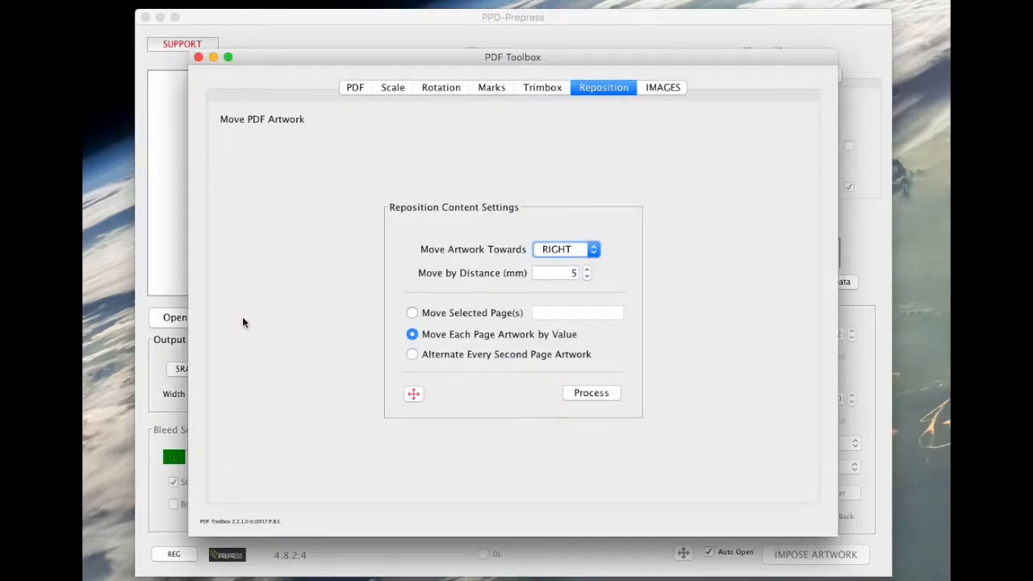
click(355, 88)
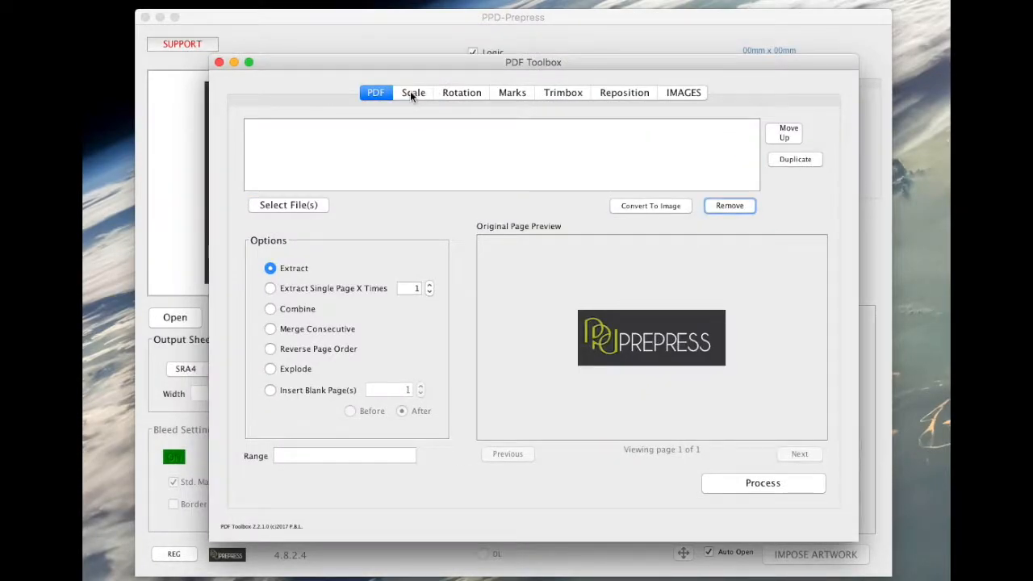
click(411, 93)
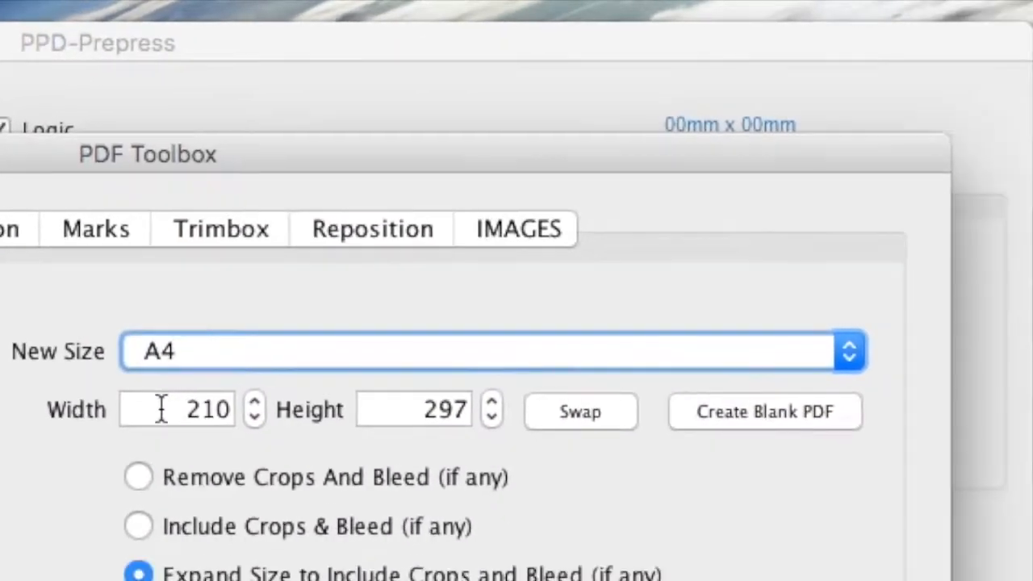
drag(448, 234, 549, 243)
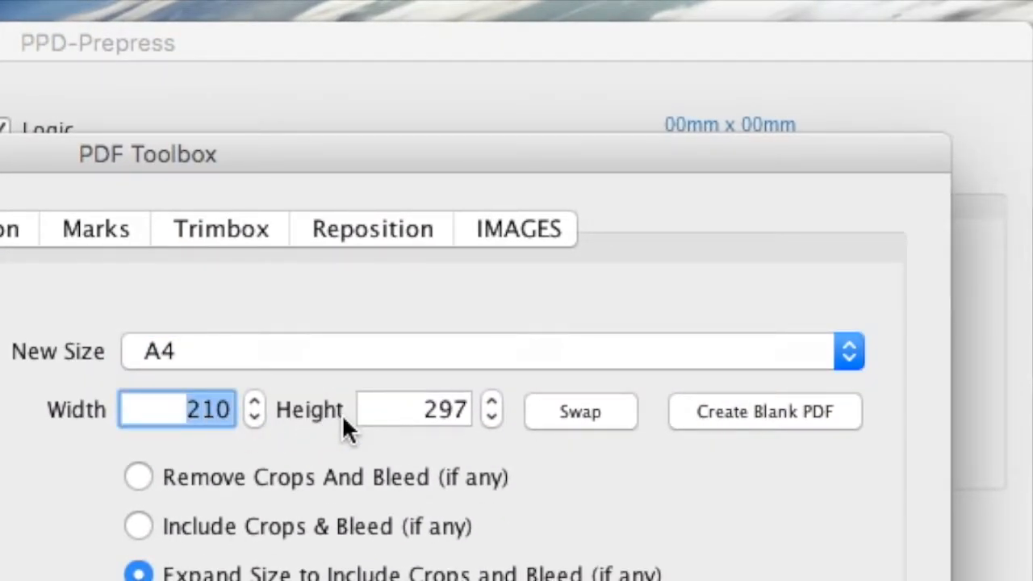
text(64)
double_click(417, 413)
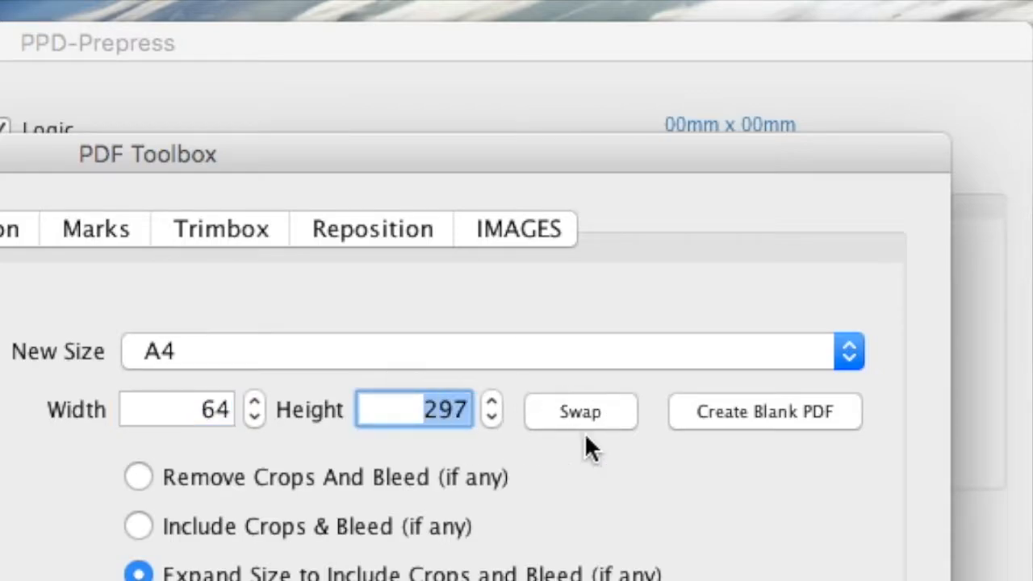
text(34)
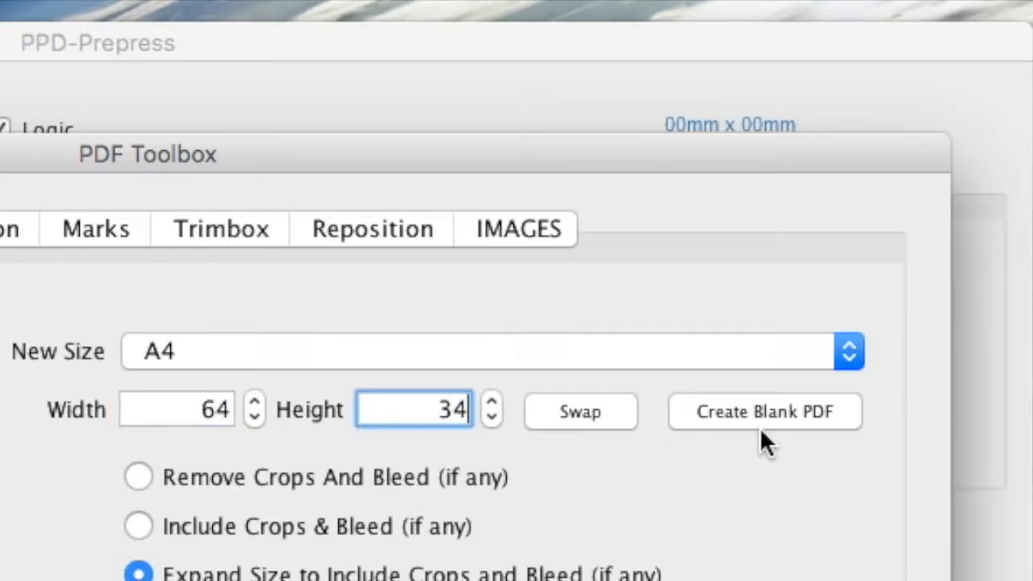
Step: Create the blank PDF, save it as 64 x 34 blank.pdf, and close its preview
click(752, 410)
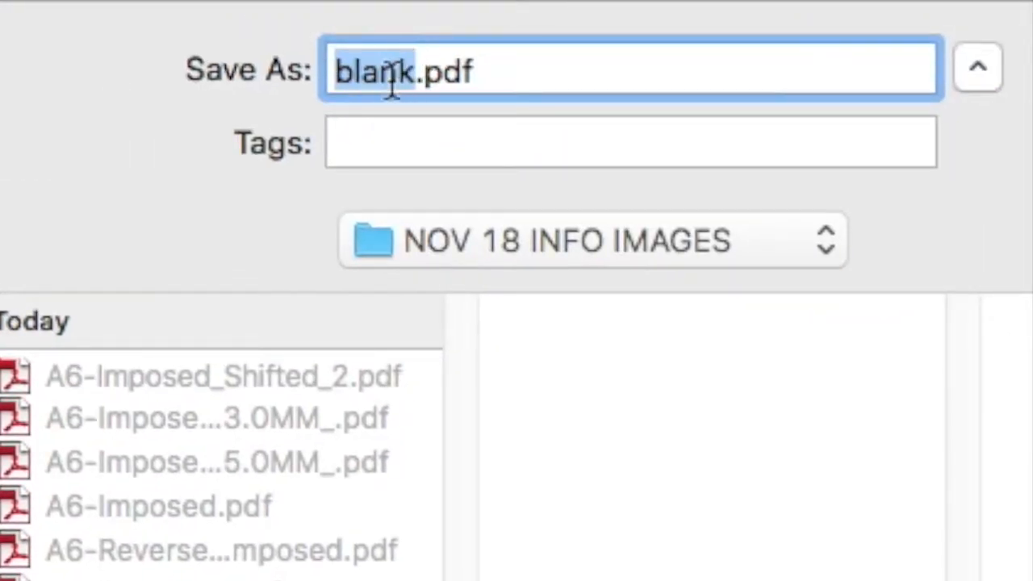
click(331, 81)
text(64 x 34 blank.pdf)
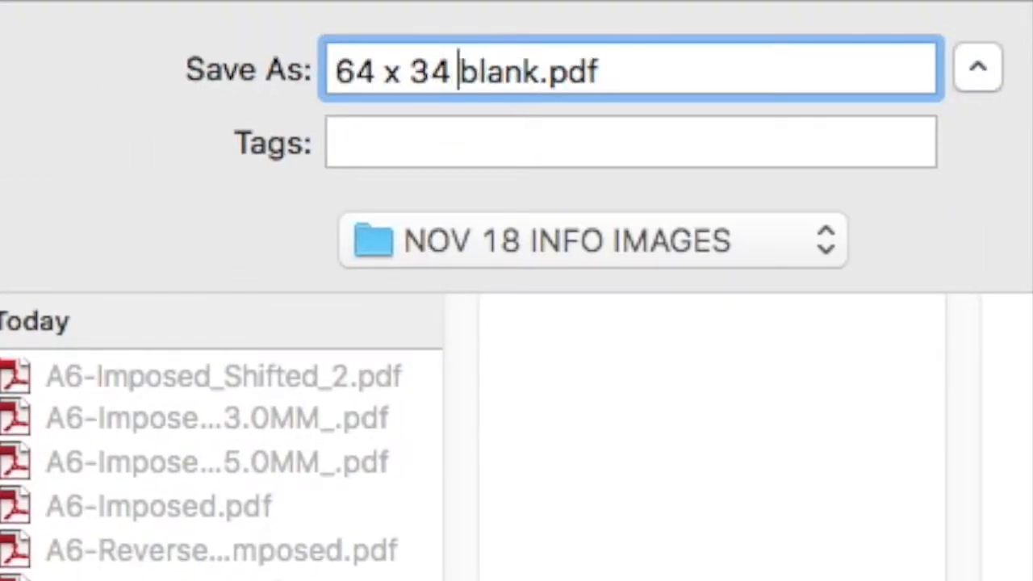
key(Return)
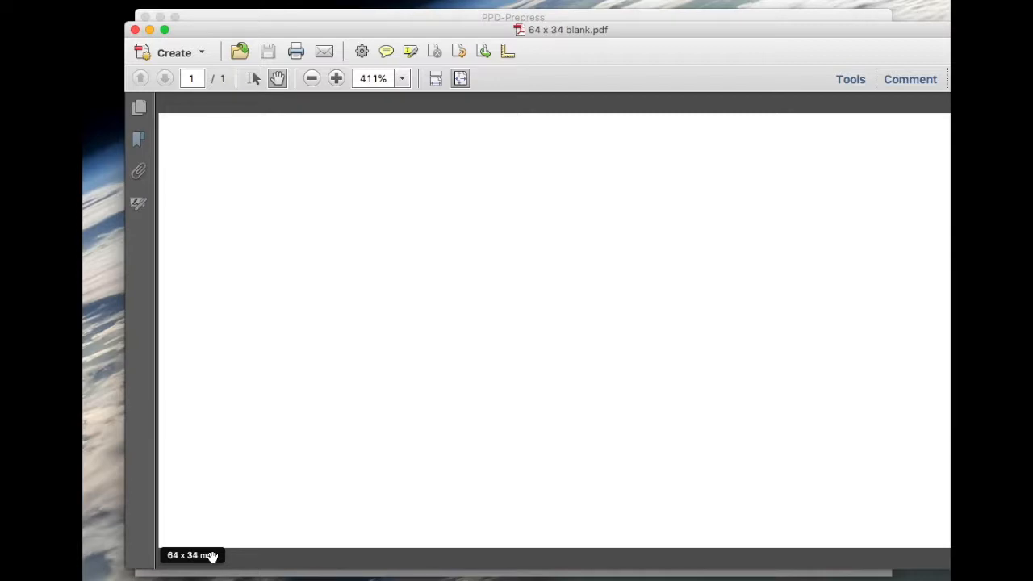
key(super+w)
Step: Open 64 x 34 blank.pdf as the artwork and switch the job from Impose to Number mode
click(175, 317)
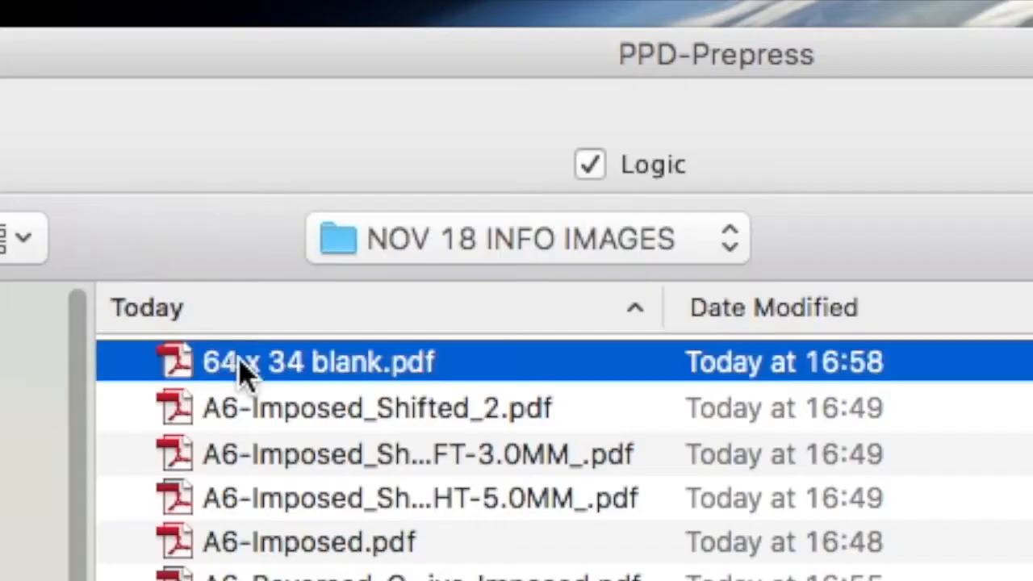
double_click(375, 111)
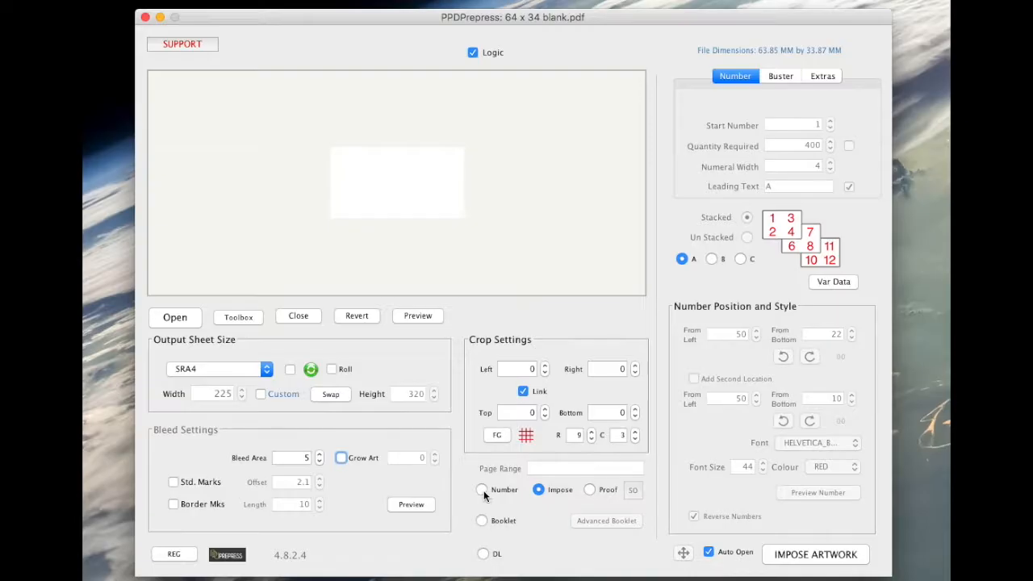
click(482, 490)
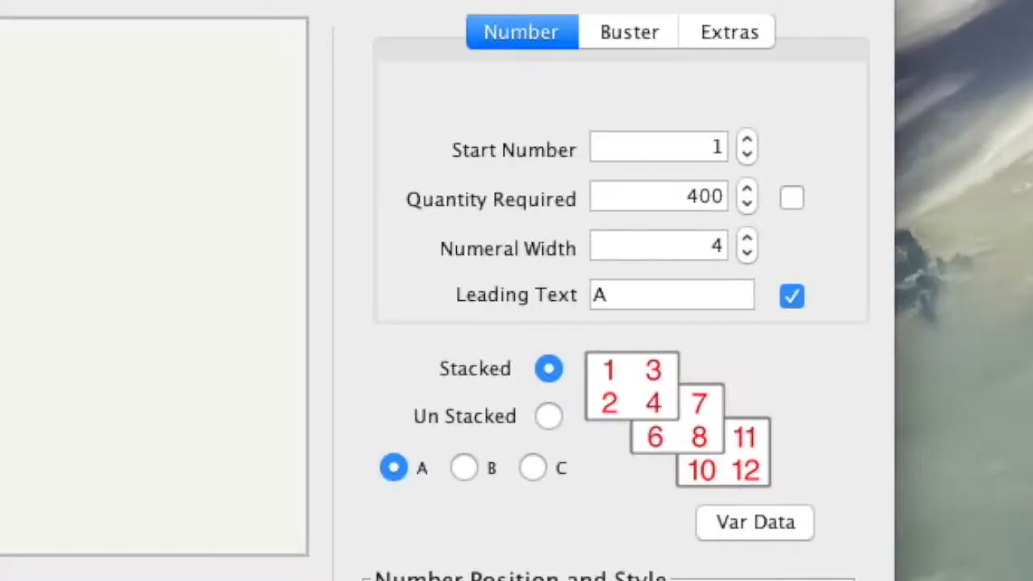
Step: Set the numbering to a required quantity of 200 and a numeral width of 8
click(699, 152)
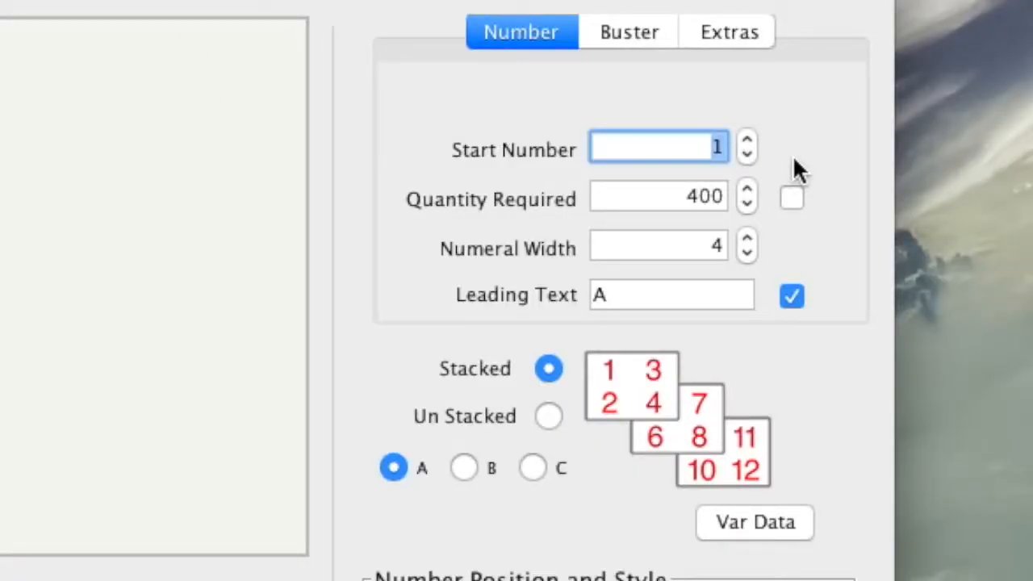
click(676, 196)
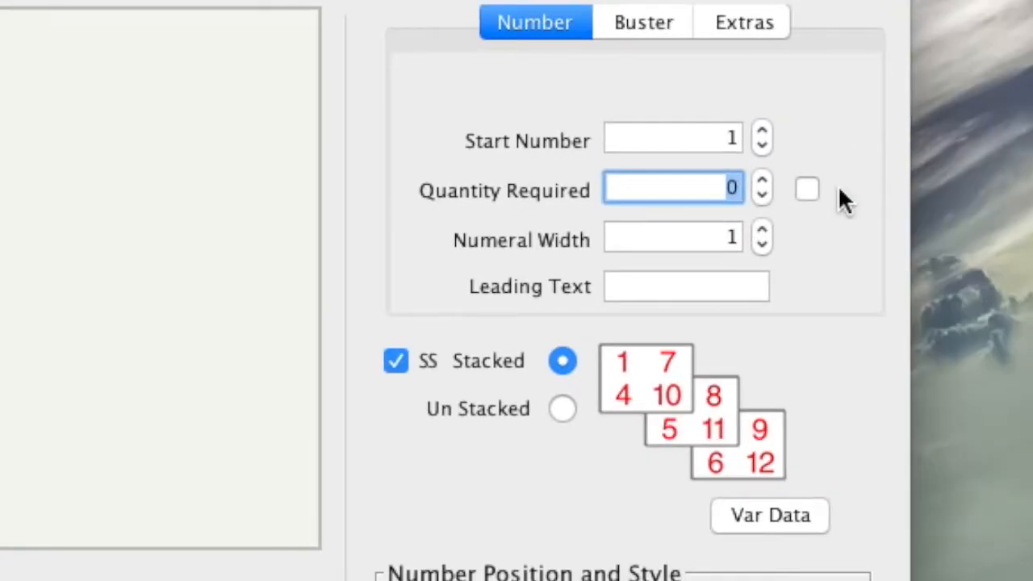
text(200)
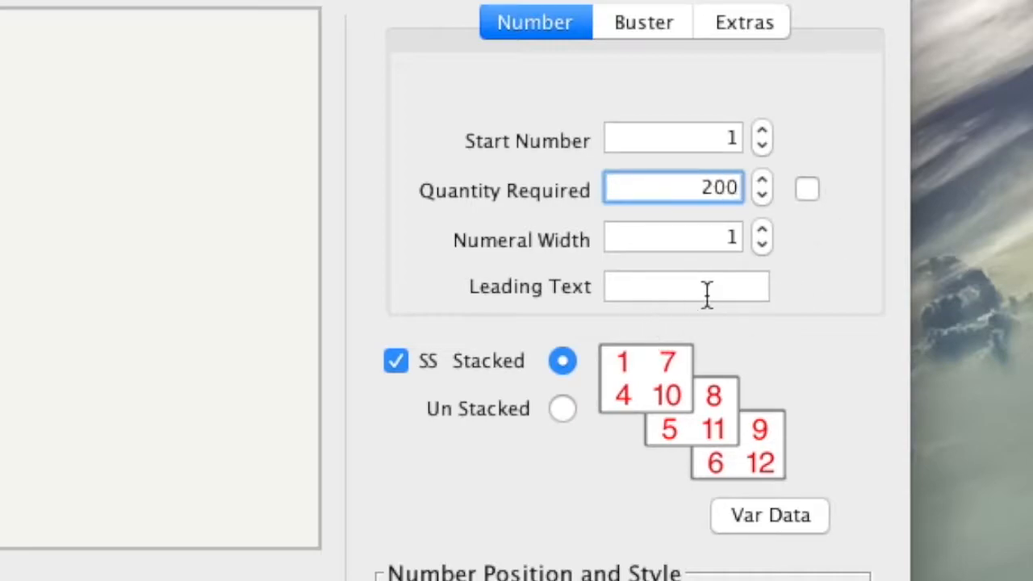
click(759, 234)
text(8)
key(Tab)
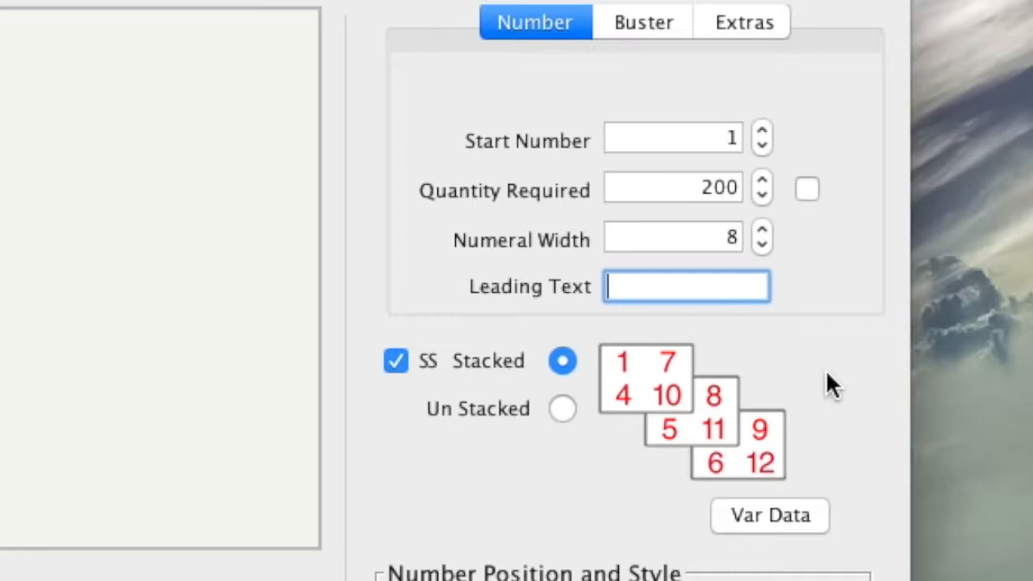
Step: Open the Variable Data Module for the number sequence and review the imported rows
click(762, 521)
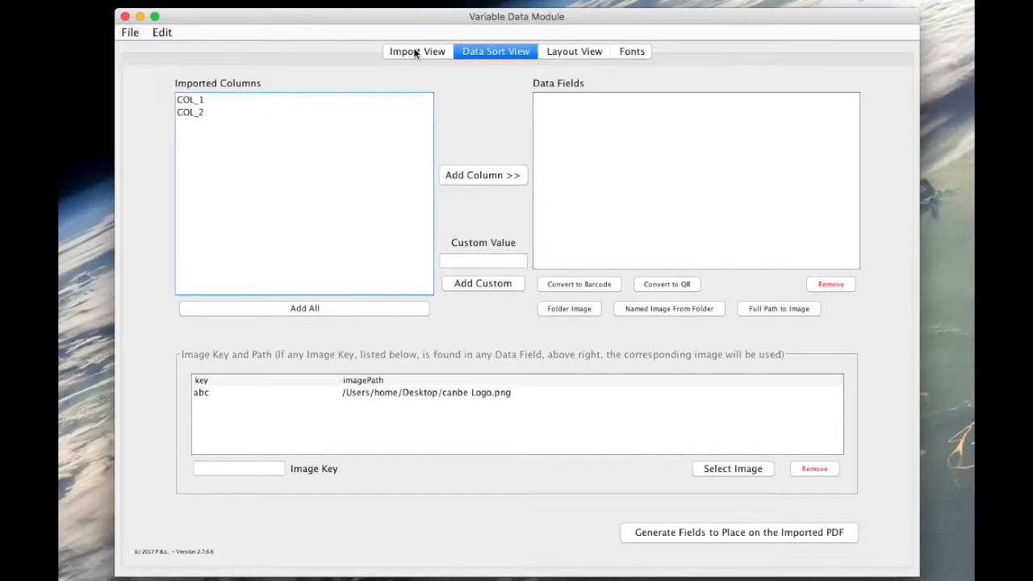
click(415, 52)
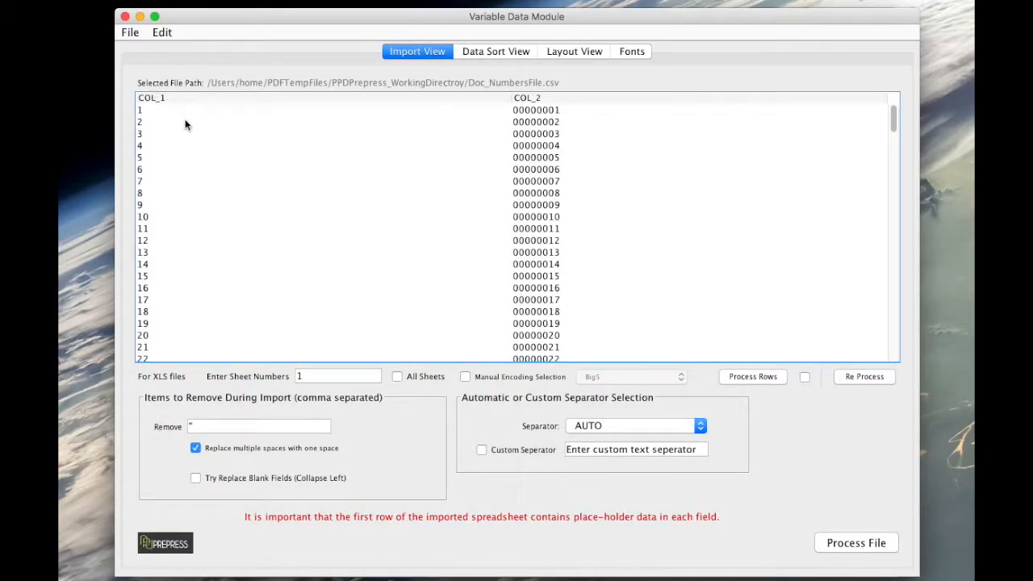
drag(893, 118, 947, 59)
Step: Add imported column COL_2 to the data fields and convert it to a barcode
click(502, 51)
click(194, 113)
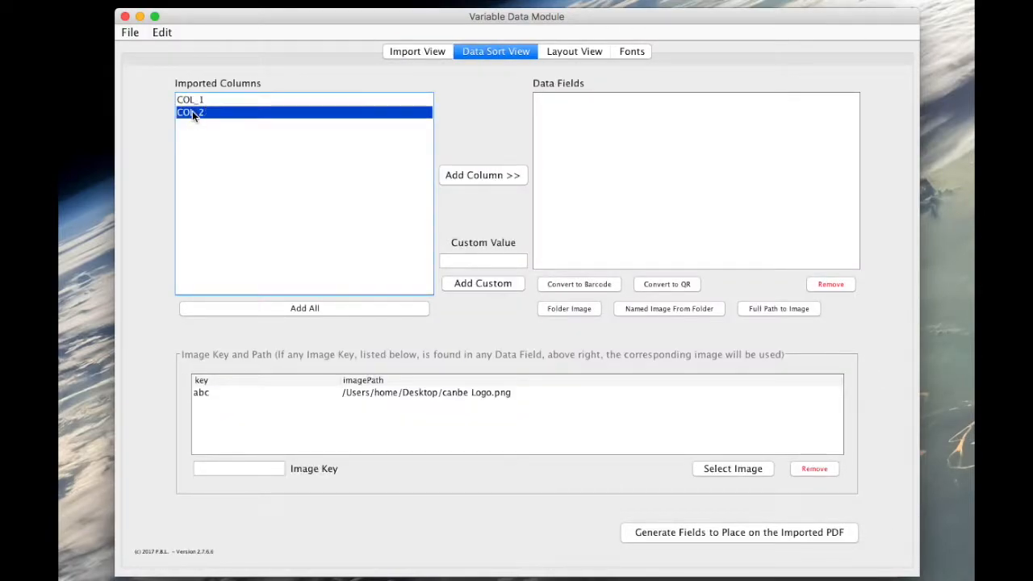
right_click(194, 113)
click(214, 145)
click(556, 101)
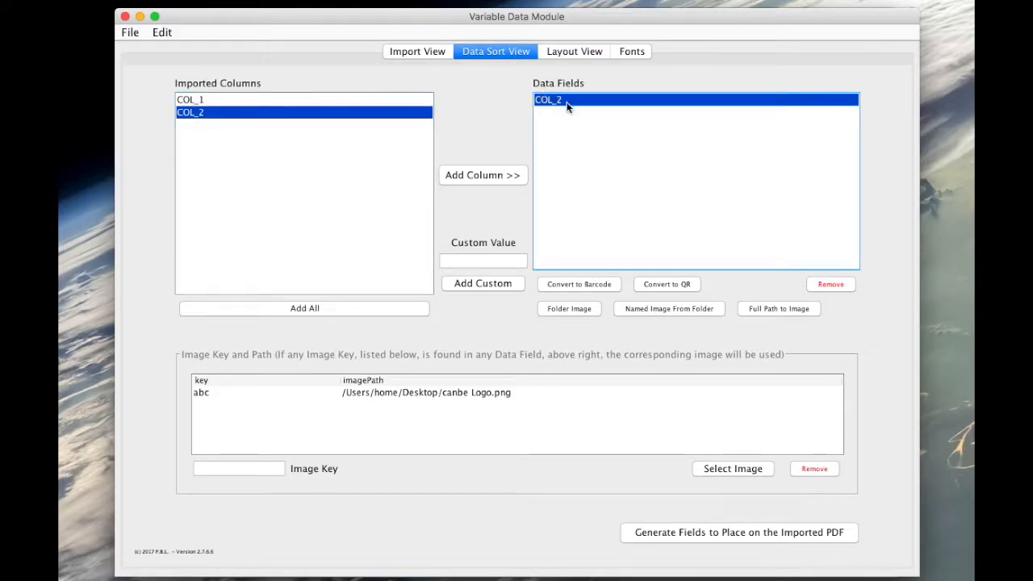
click(589, 281)
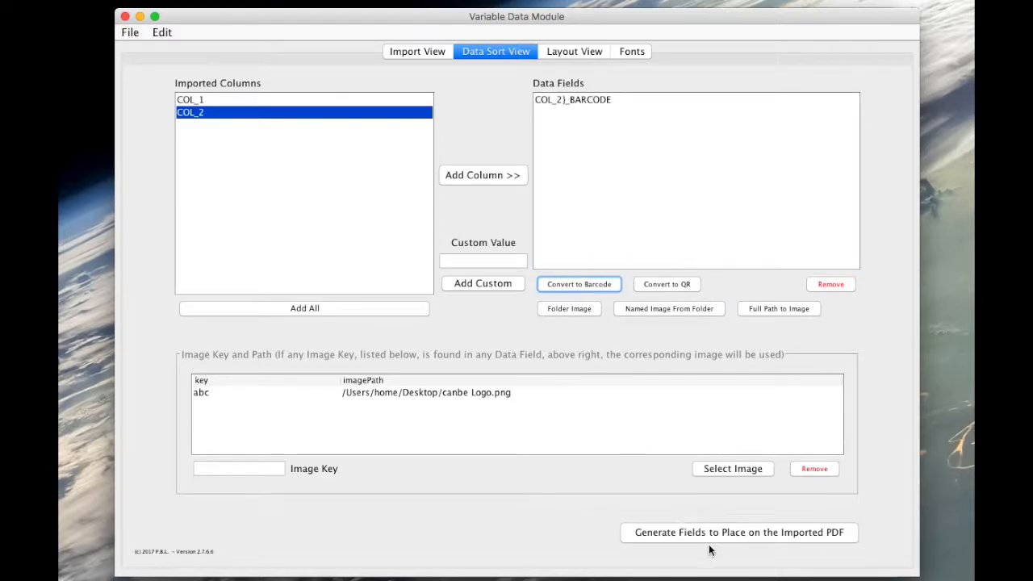
Step: Generate the fields for the imported PDF and place the barcode field on the page as CODE_128
click(744, 533)
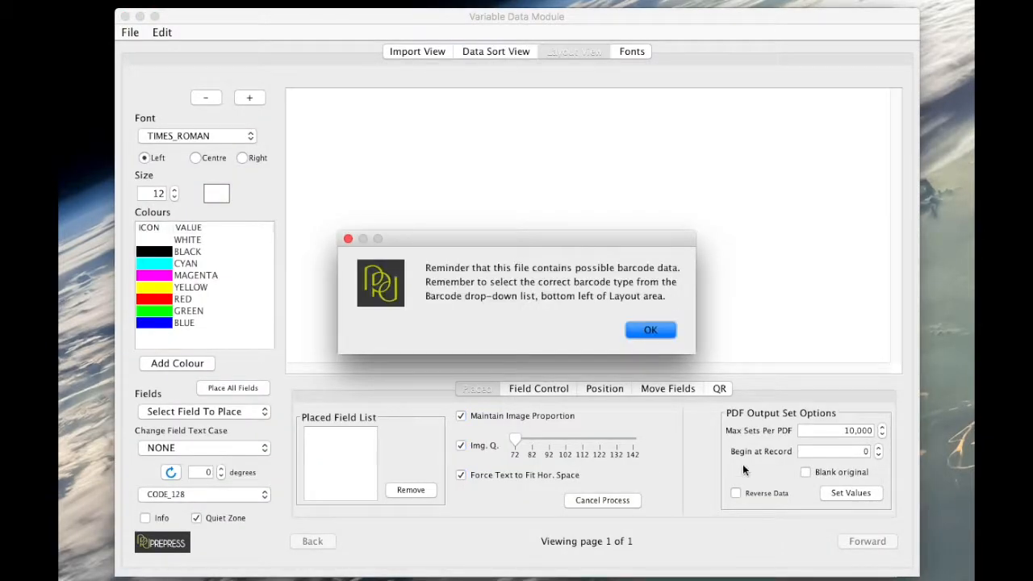
click(652, 330)
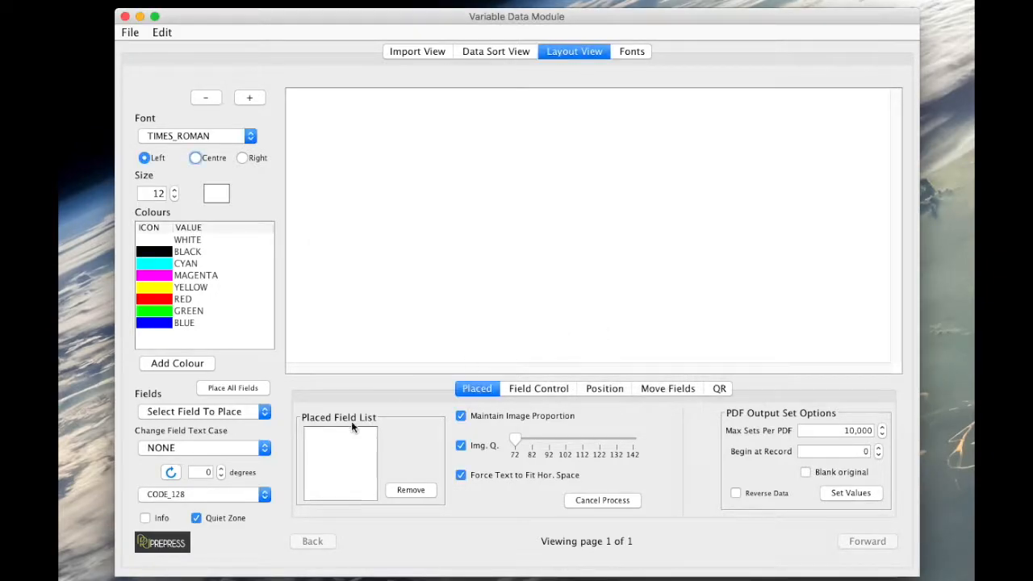
click(204, 497)
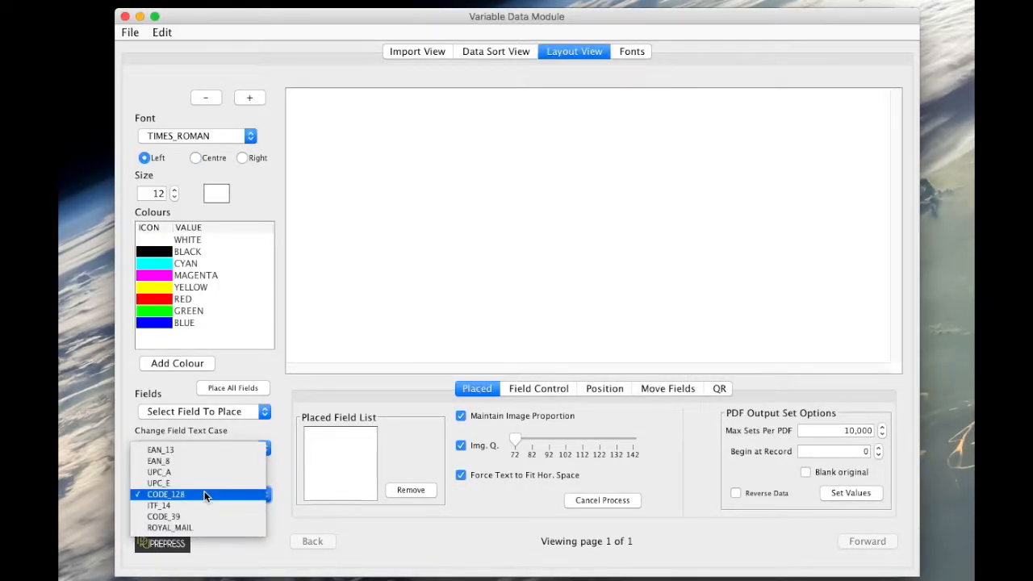
click(207, 493)
click(233, 387)
click(569, 218)
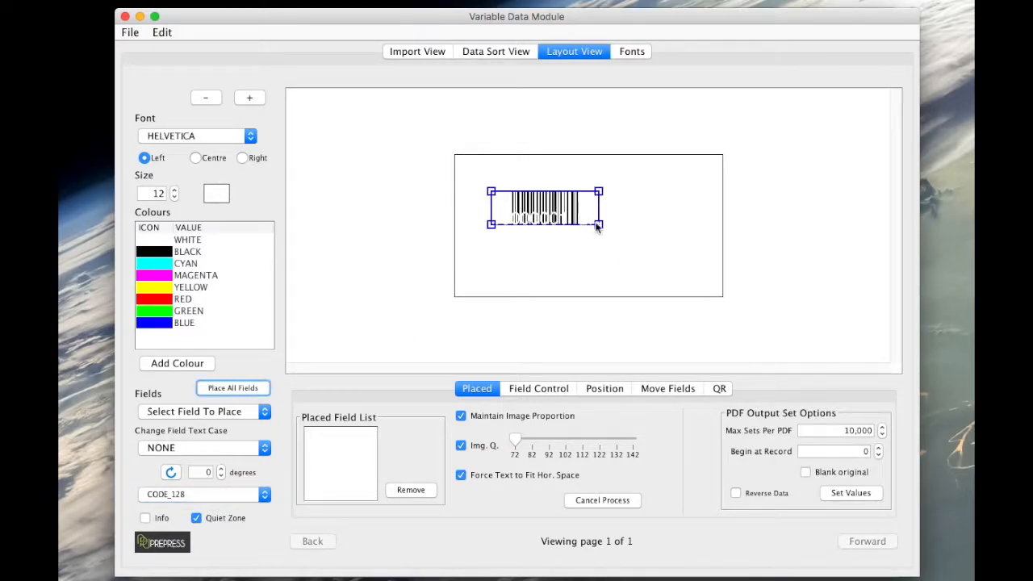
Step: Enlarge the barcode field to span nearly the full page width, leaving a narrow strip free beneath it
drag(599, 225, 715, 293)
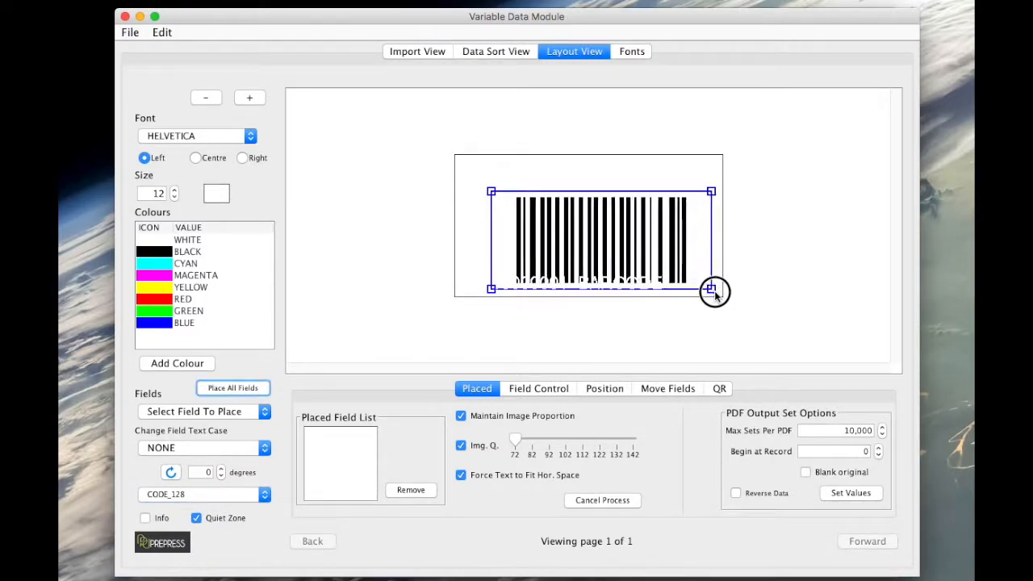
drag(490, 190, 459, 159)
mouse_move(715, 289)
mouse_down()
mouse_move(723, 275)
mouse_move(723, 295)
mouse_move(727, 276)
mouse_up()
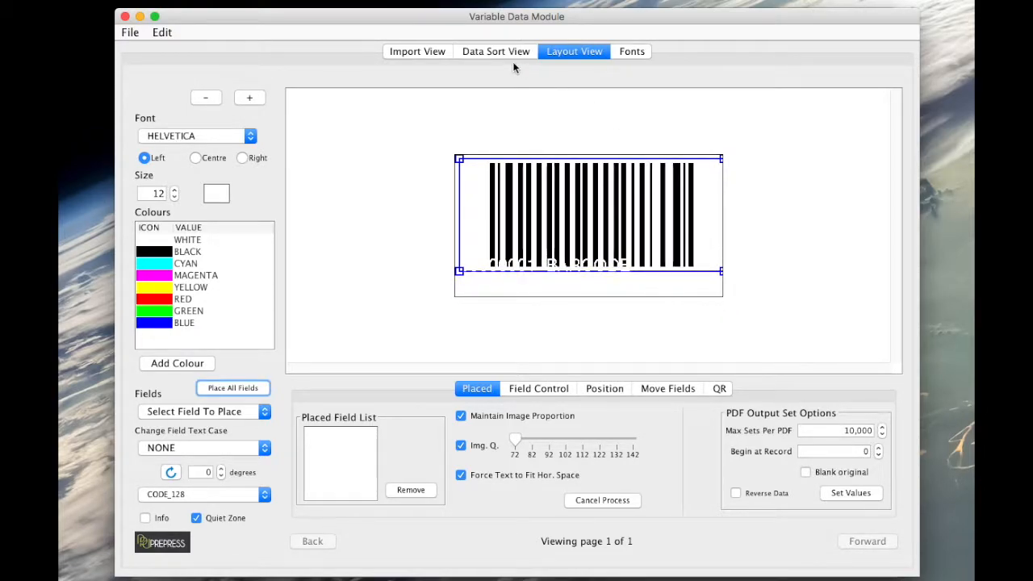
Step: Add the number column as a plain text field, regenerate the fields and place all fields on the page
click(505, 53)
click(489, 174)
click(742, 533)
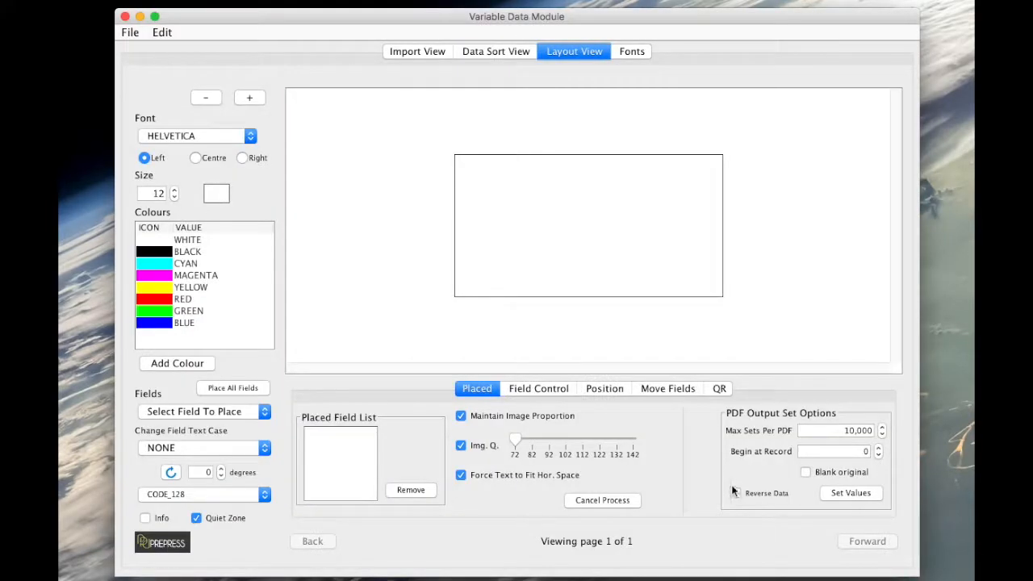
click(651, 332)
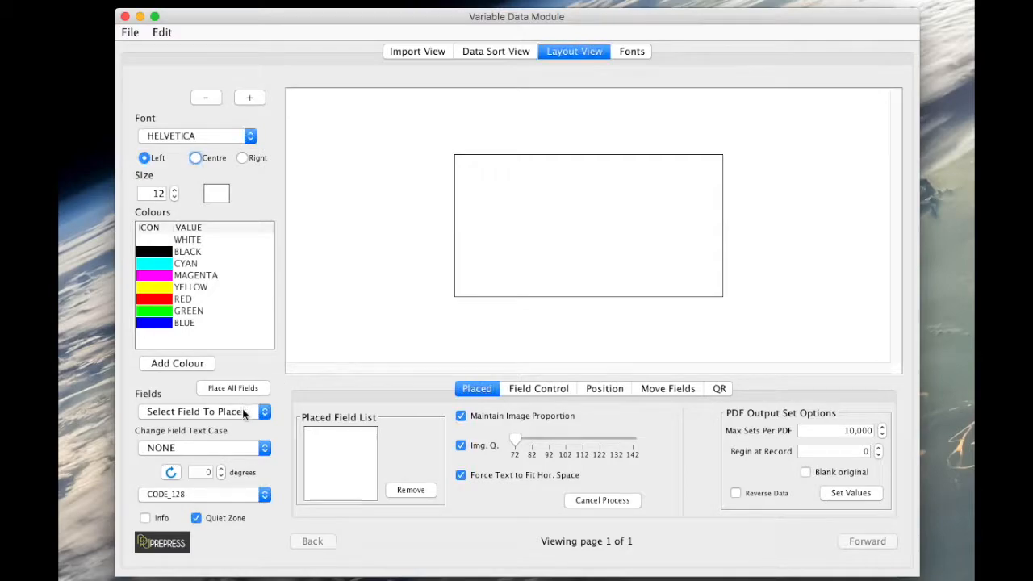
click(244, 386)
Step: Move the number text field to the page's lower edge, stretch it across the full width, and make its text black and centred
drag(563, 240, 535, 290)
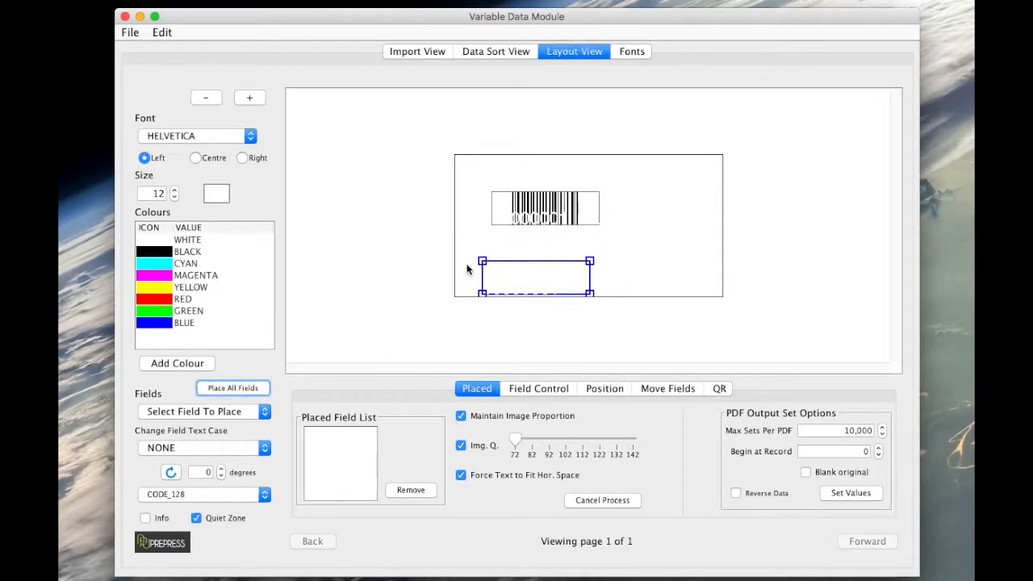
drag(589, 261, 721, 261)
drag(481, 258, 461, 258)
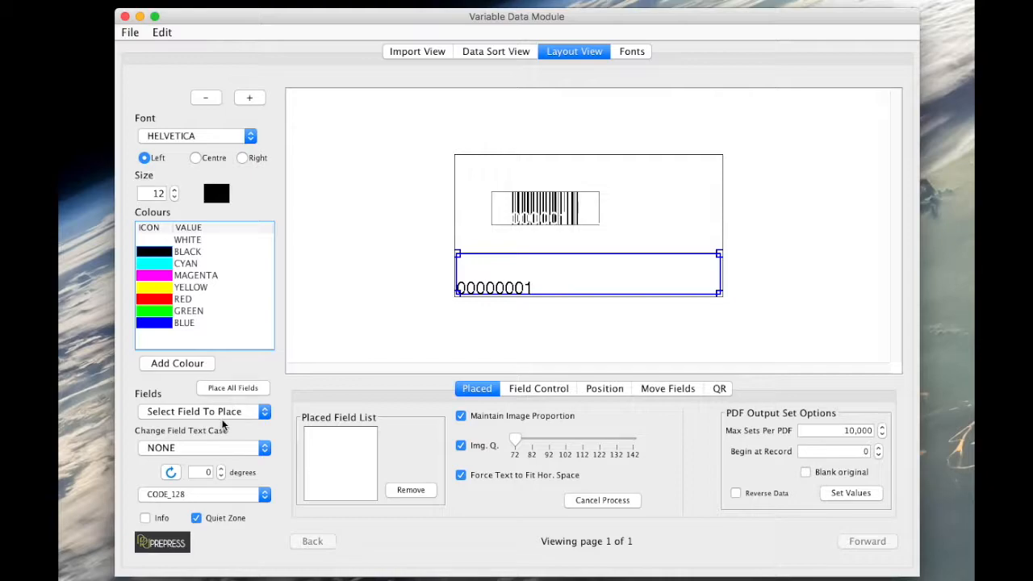
click(196, 159)
Step: Enlarge the barcode field to fill most of the page above the number text and centre it horizontally
click(541, 215)
drag(599, 225, 694, 293)
drag(651, 254, 643, 232)
drag(643, 233, 634, 229)
drag(677, 269, 714, 278)
Step: Set the number text beneath the barcode to size 23 and colour it RED
click(588, 283)
click(174, 191)
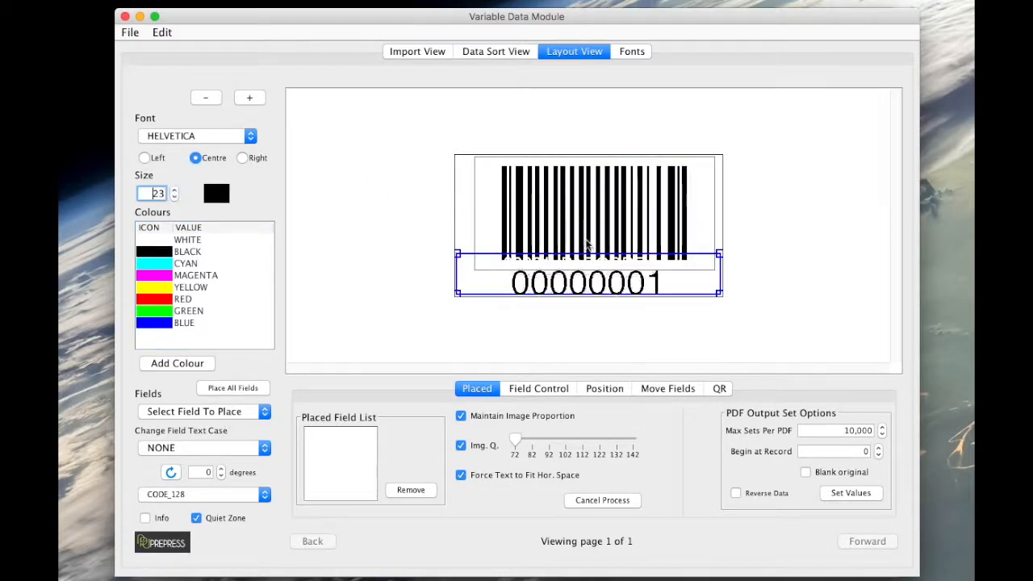
click(154, 298)
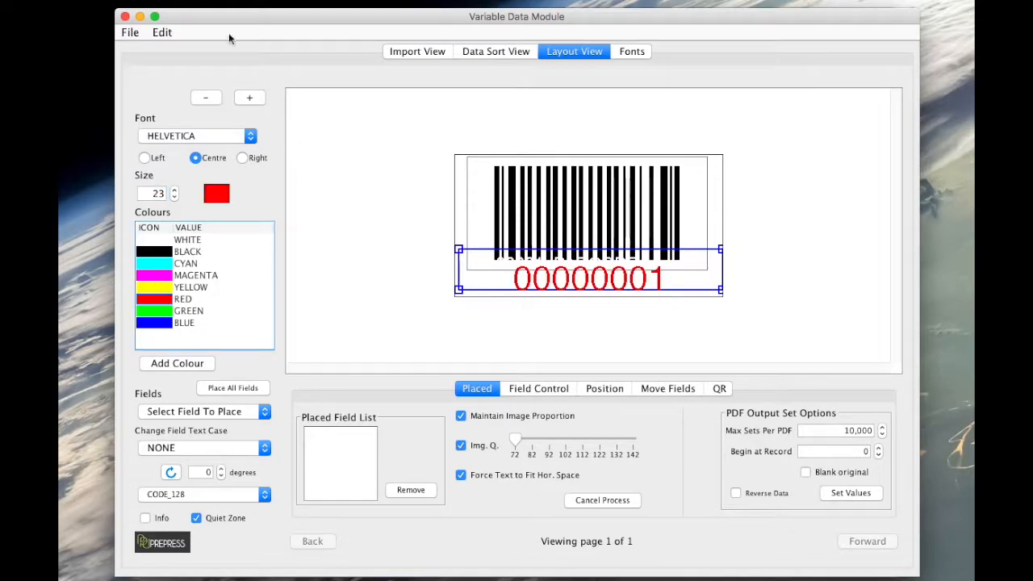
Step: Merge a sample record, examine the barcode's edges in the sample PDF at high magnification, and close the PDF
click(130, 33)
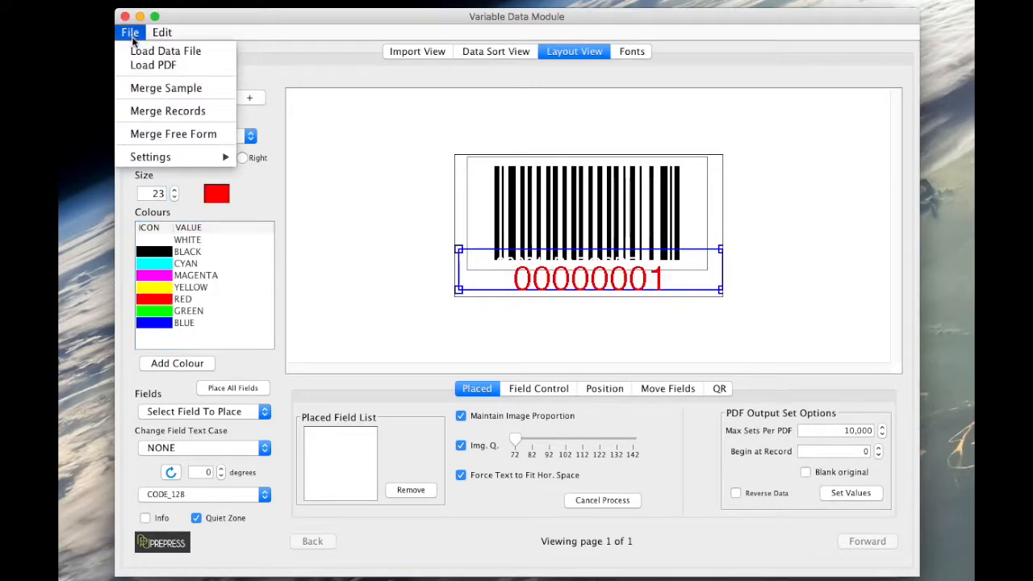
click(148, 89)
drag(634, 228, 336, 29)
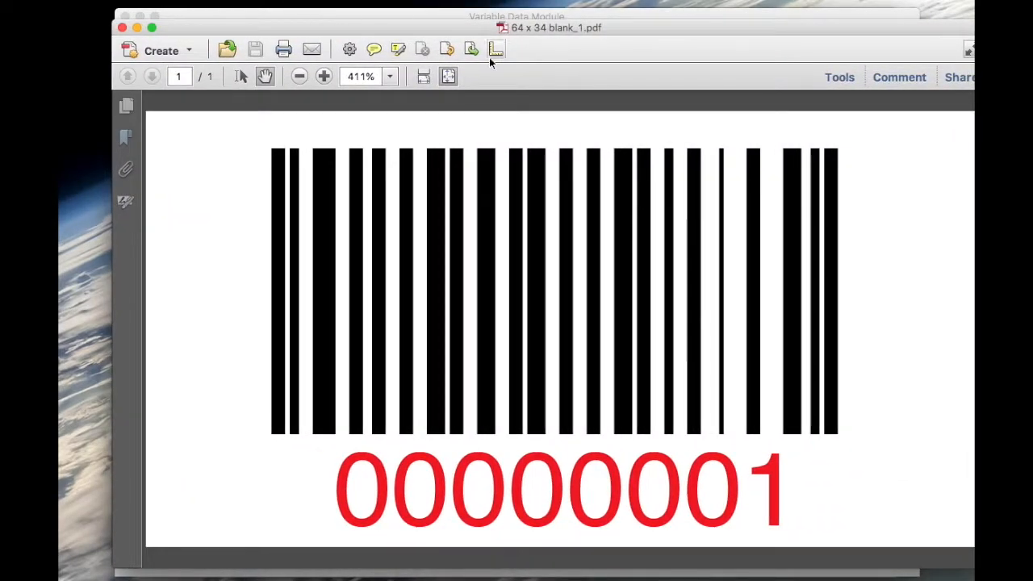
click(323, 76)
click(324, 76)
click(324, 76)
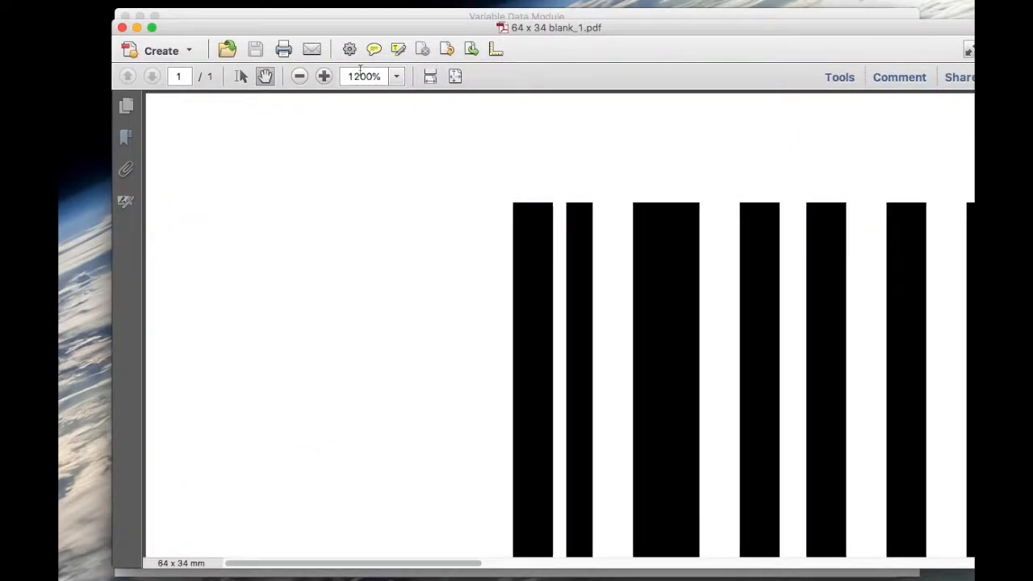
click(122, 27)
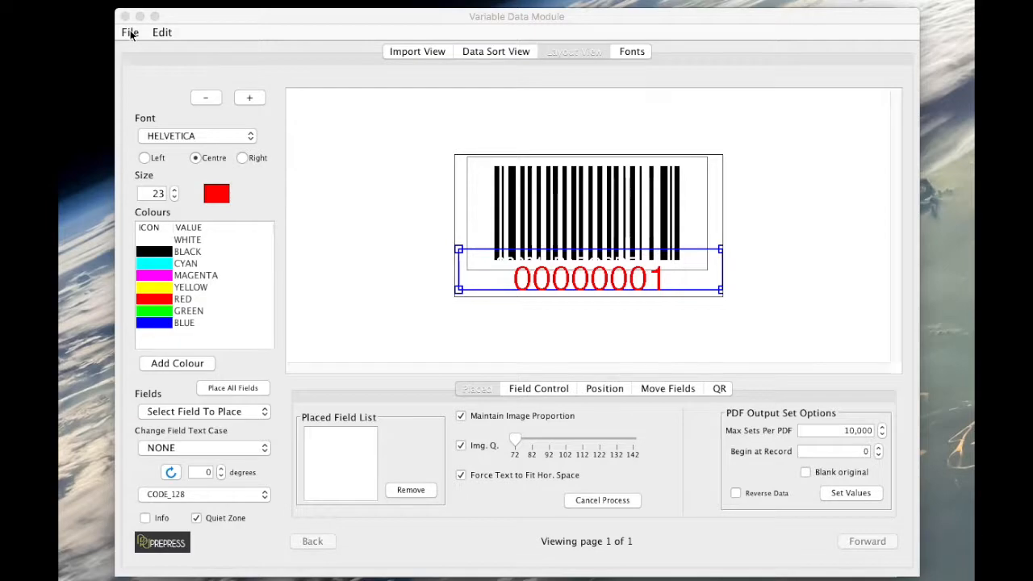
Step: Merge all the records into a PDF, check that the barcode numbers advance through its pages, and close it
click(128, 32)
click(150, 90)
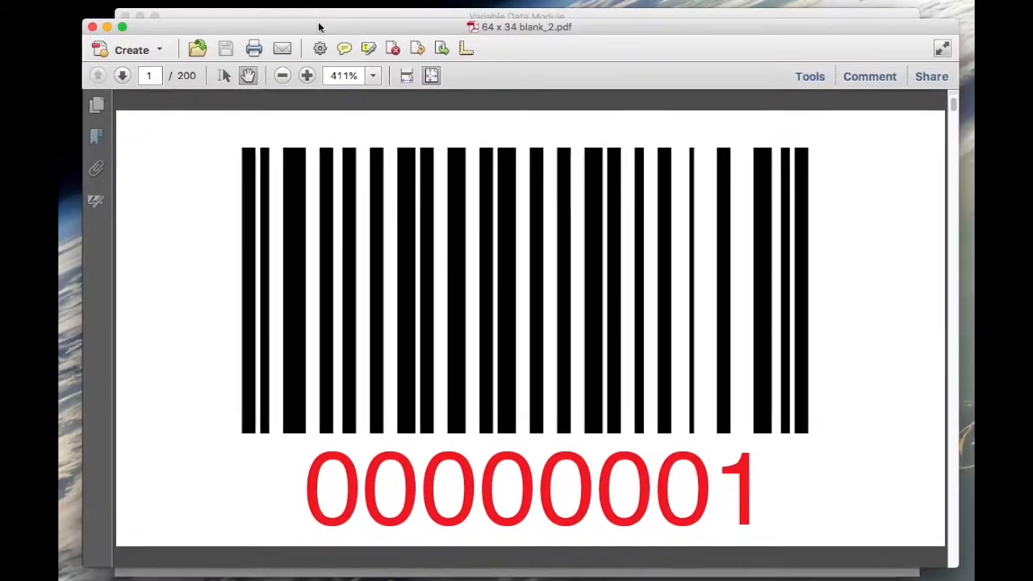
scroll(504, 374, down, 3)
scroll(505, 374, down, 15)
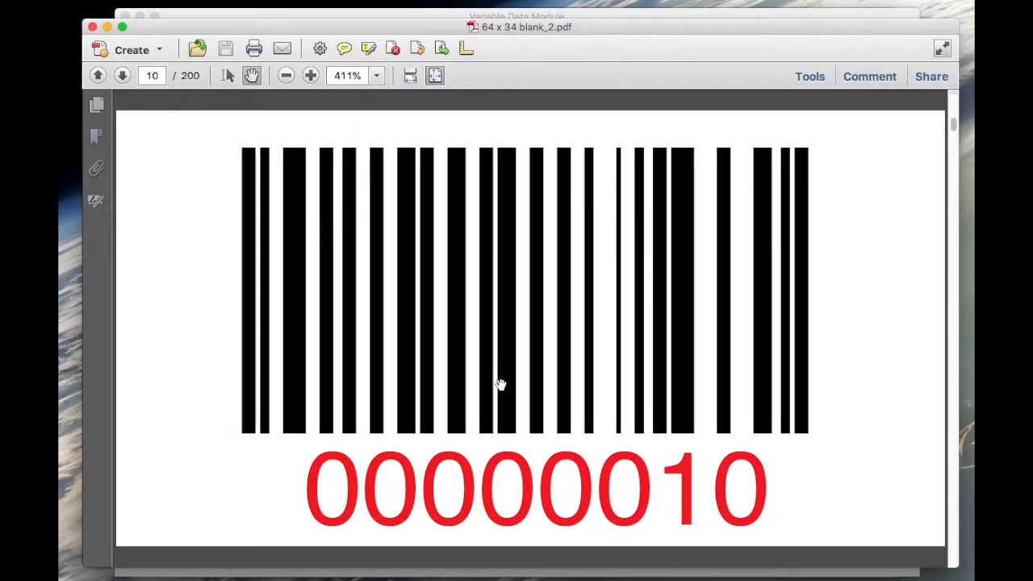
click(92, 29)
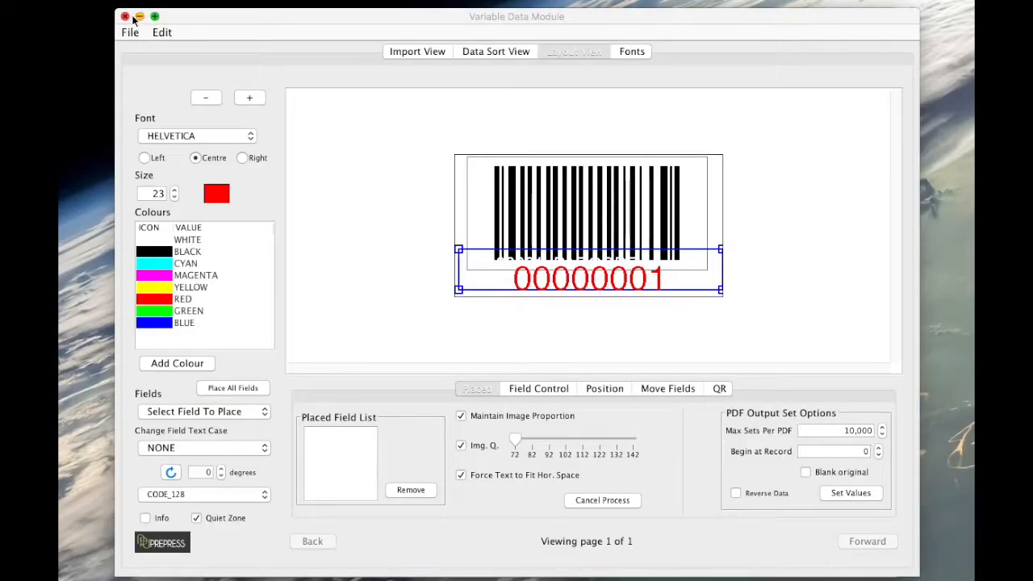
click(125, 17)
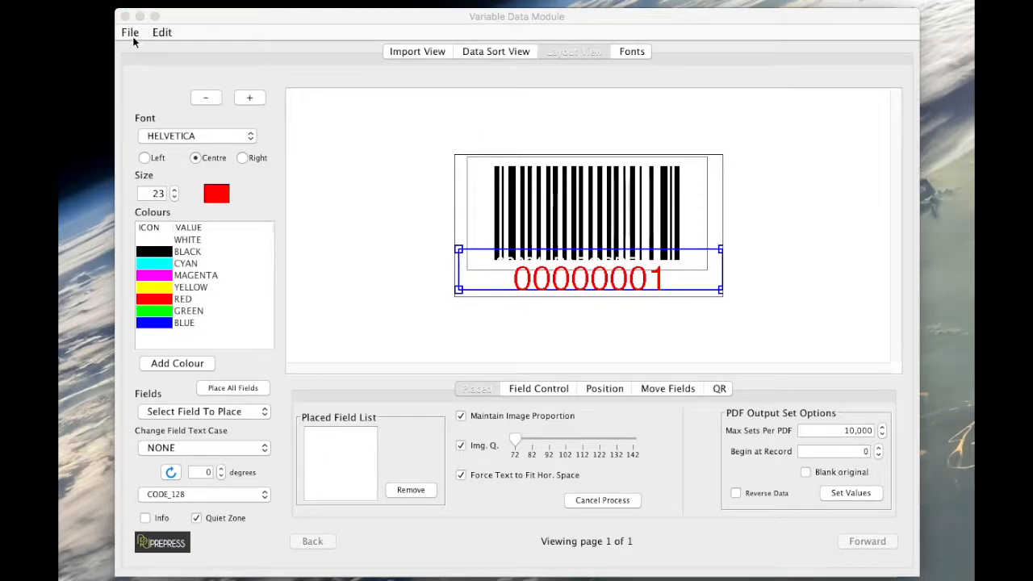
Step: Save the variable data settings as "Variable Data Barcode 1 - 200 Job.vdat" in the NOV 18 INFO IMAGES folder
click(130, 33)
mouse_move(164, 160)
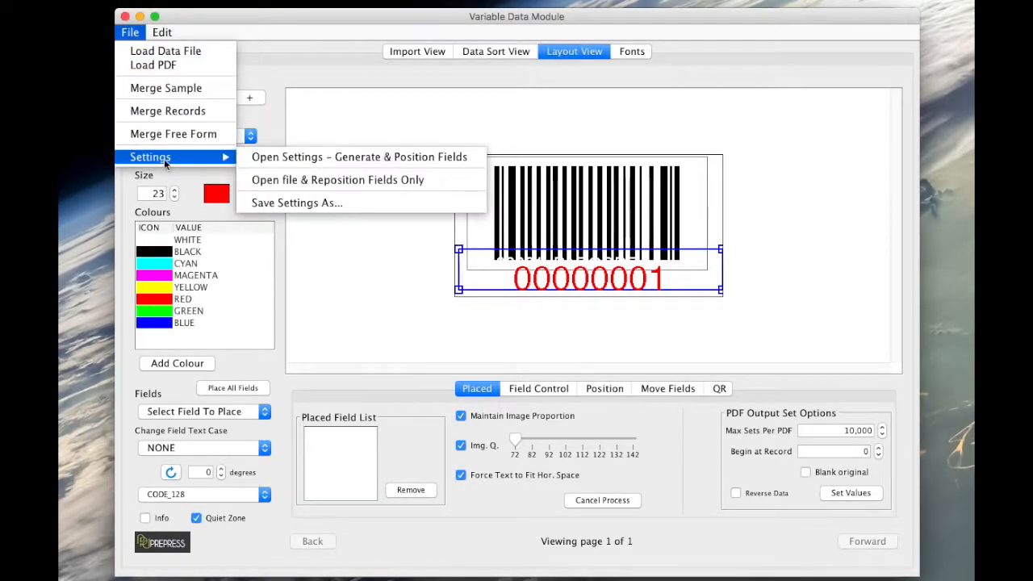
click(281, 203)
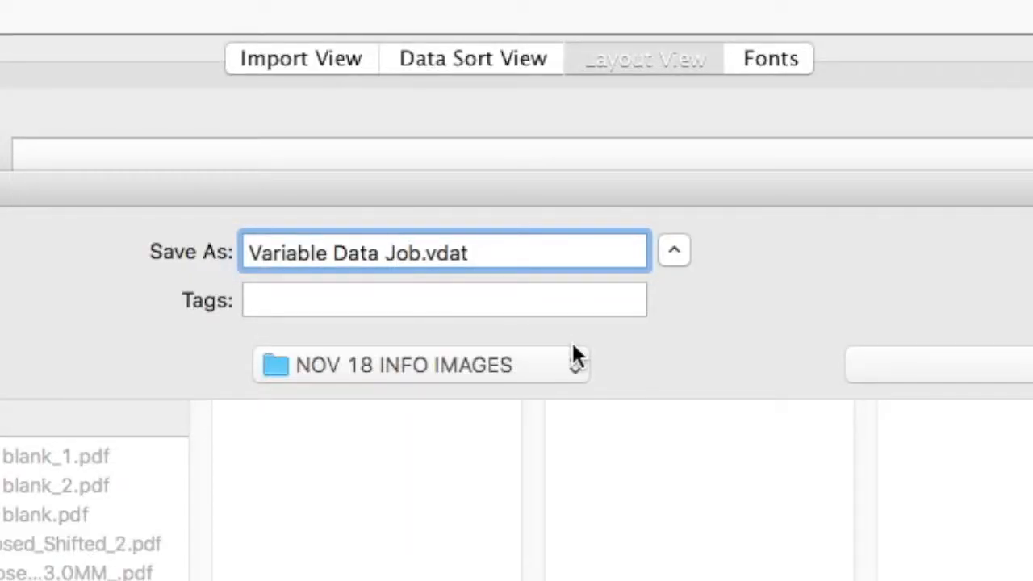
click(385, 252)
text(Barcode )
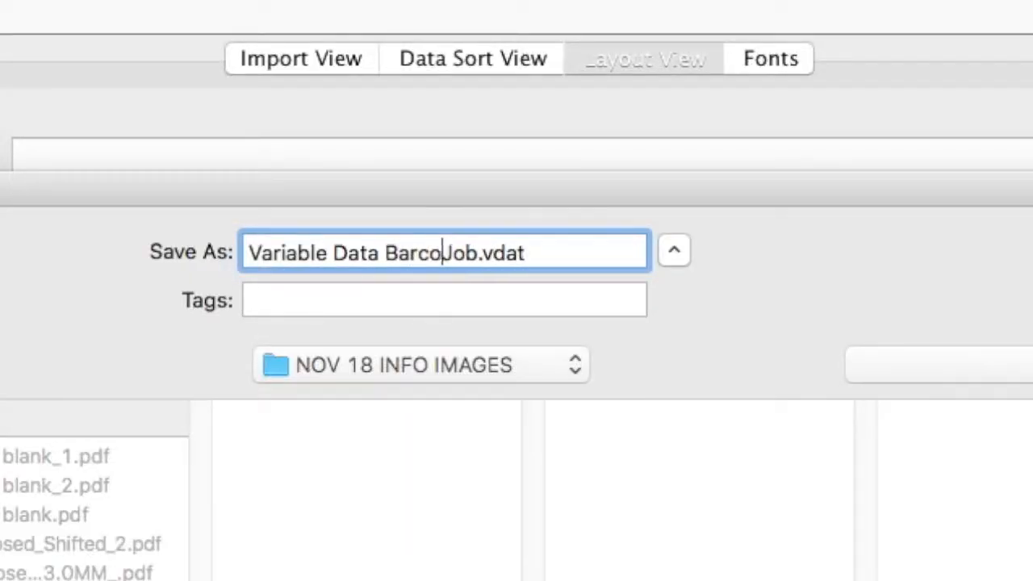
text(1 - 200)
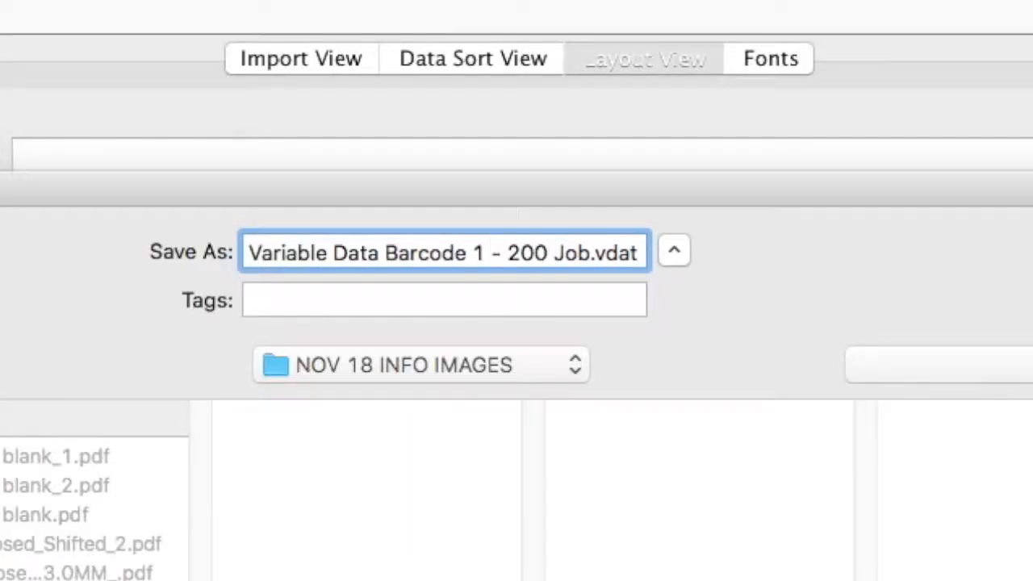
key(Return)
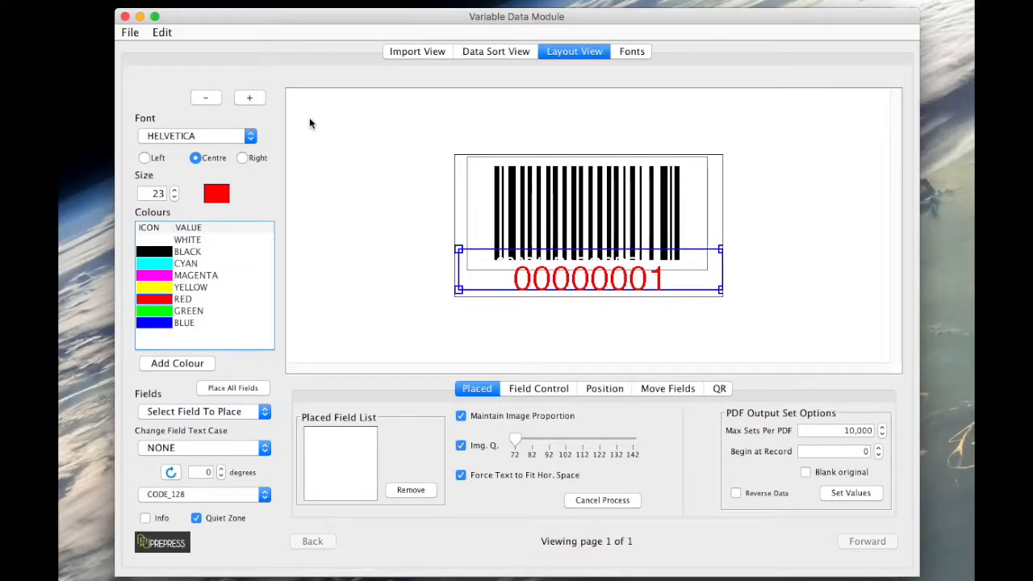
Step: Close the Variable Data Module and open "64 x 34 blank_2.pdf" in the main imposition window
click(125, 16)
click(188, 316)
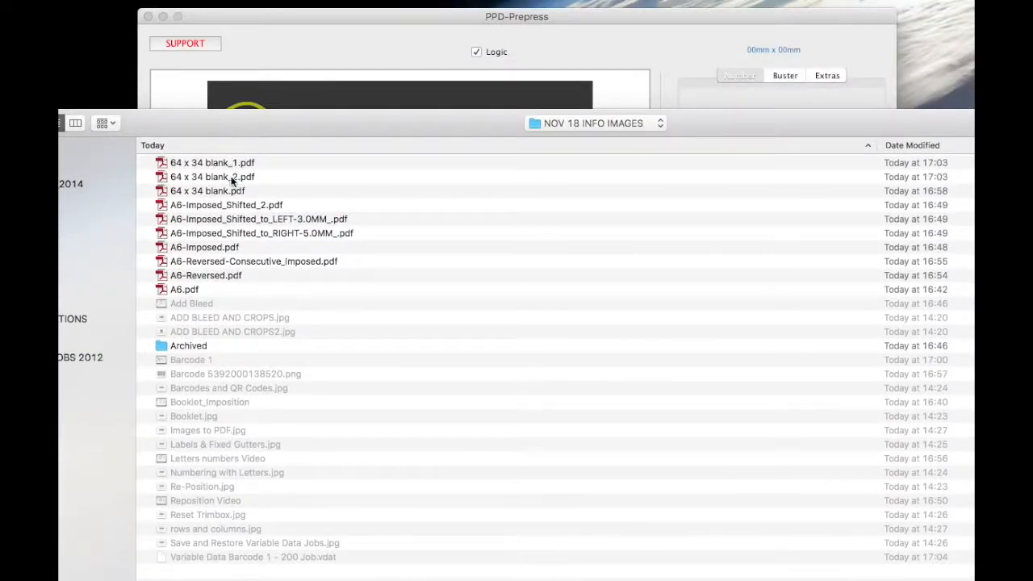
double_click(227, 178)
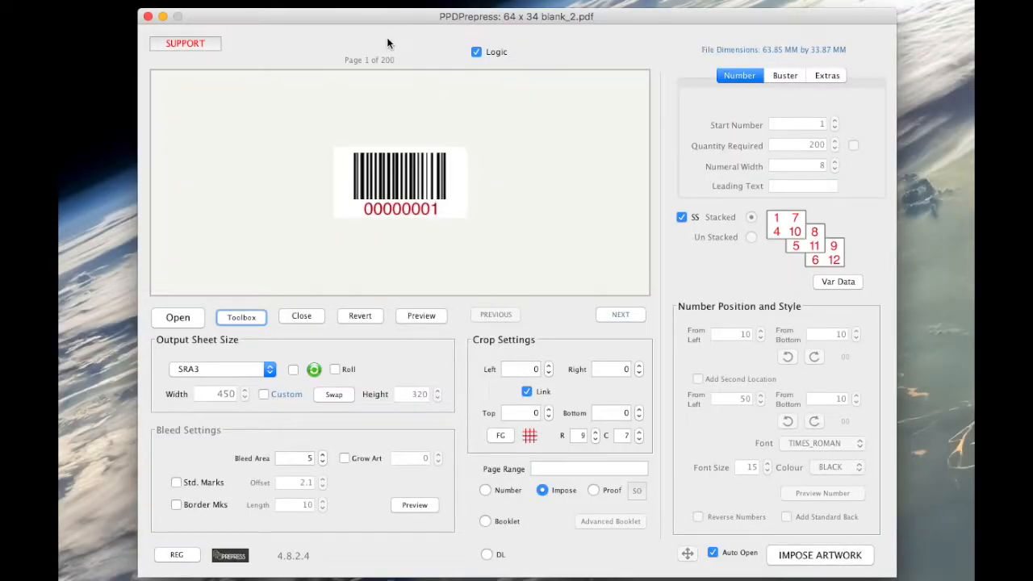
drag(380, 12, 339, 23)
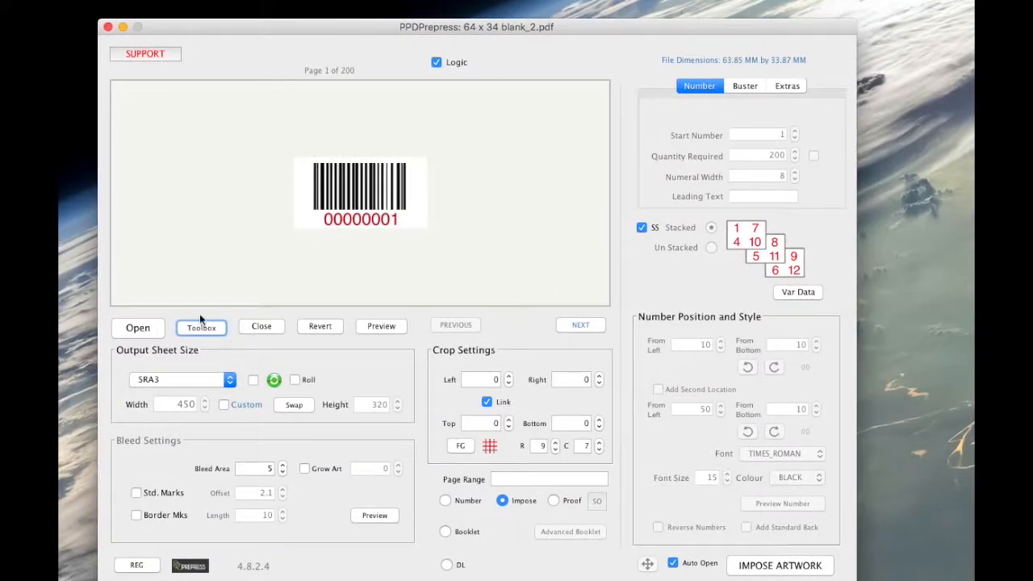
Step: Set the output sheet size to A4 and disable artwork rotation
click(188, 380)
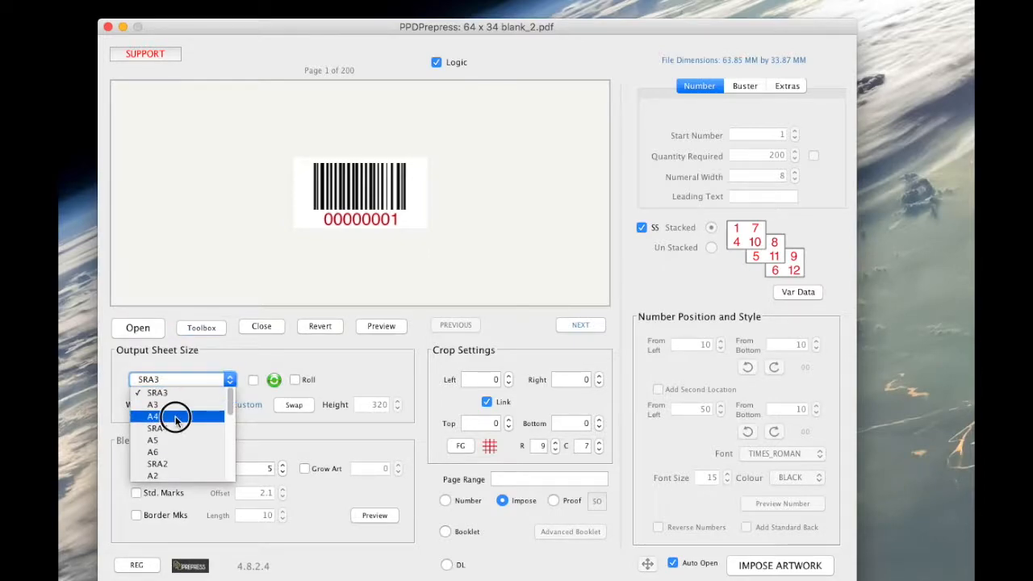
click(175, 416)
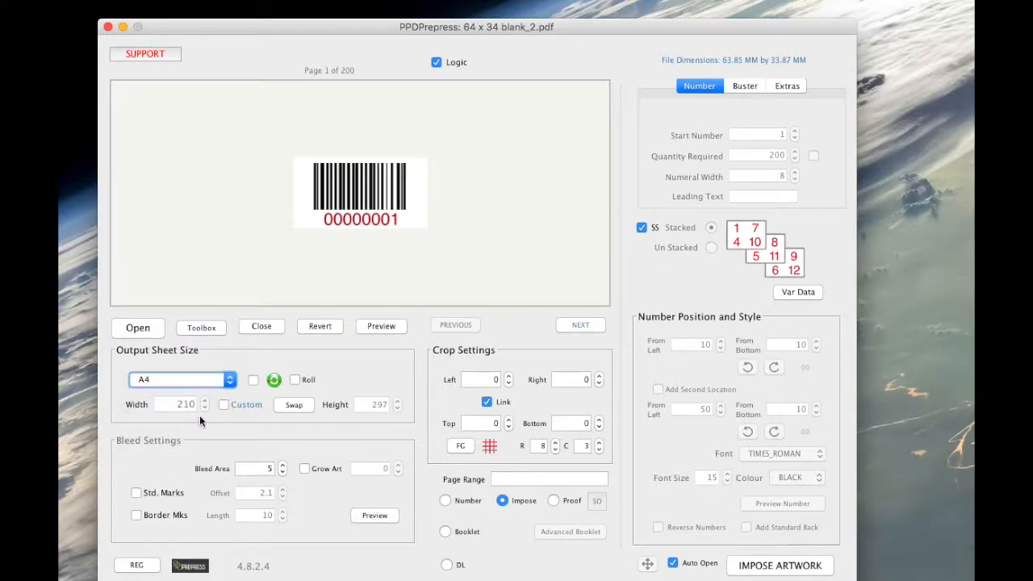
click(253, 380)
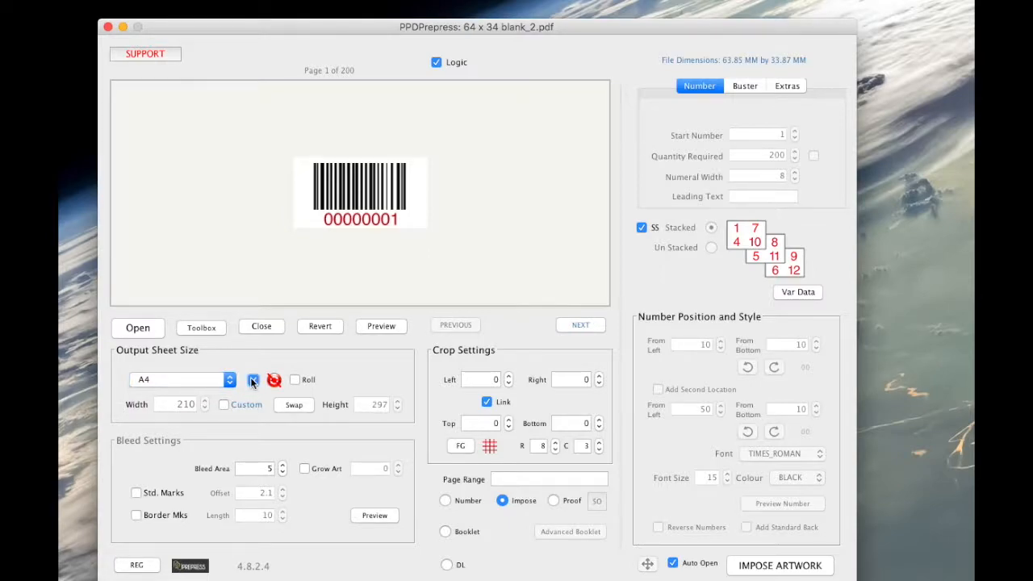
Step: Enable fixed gutters for the imposition and set both gutter values to 2
click(463, 445)
click(420, 255)
click(541, 301)
text(2)
click(554, 323)
text(2)
click(568, 379)
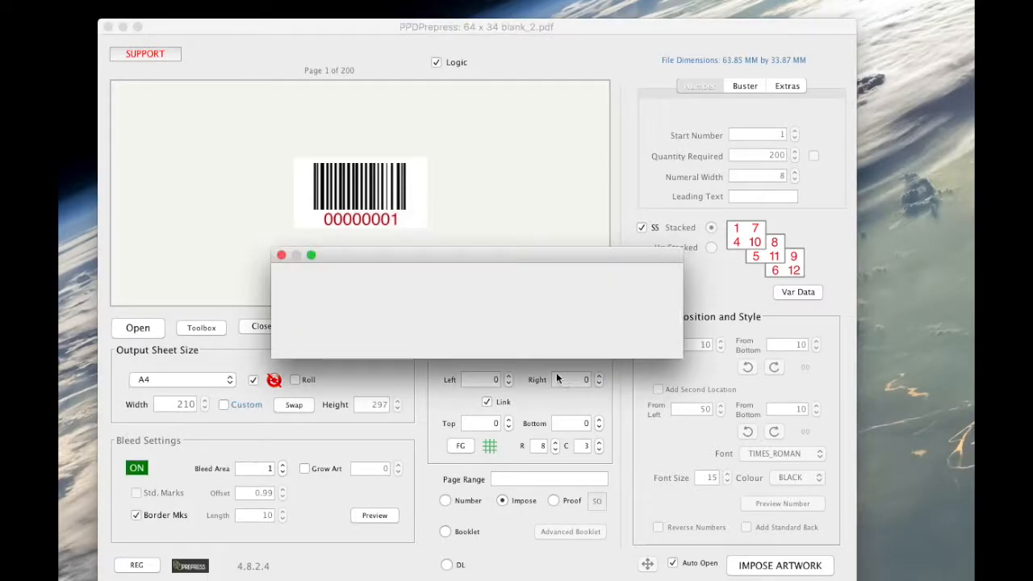
Step: Switch to Proof mode with single-sided stacking enabled and impose the barcode labels onto the A4 sheets
click(553, 500)
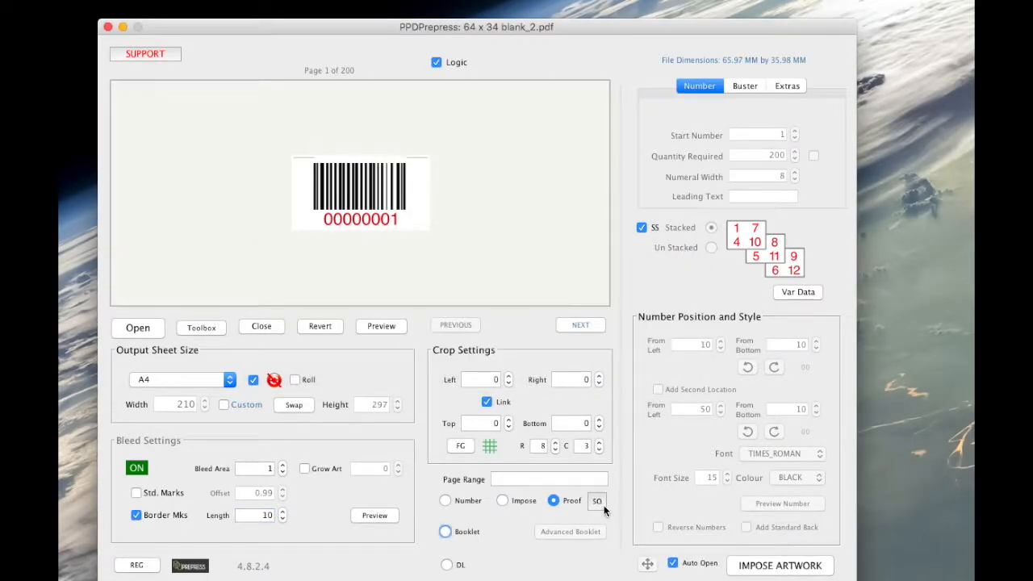
click(600, 503)
click(416, 256)
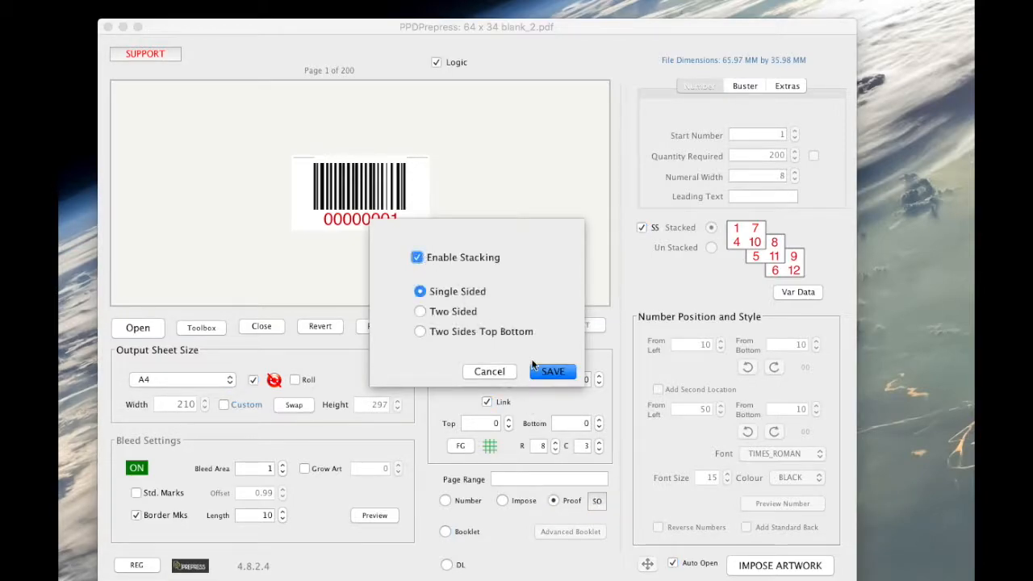
click(552, 372)
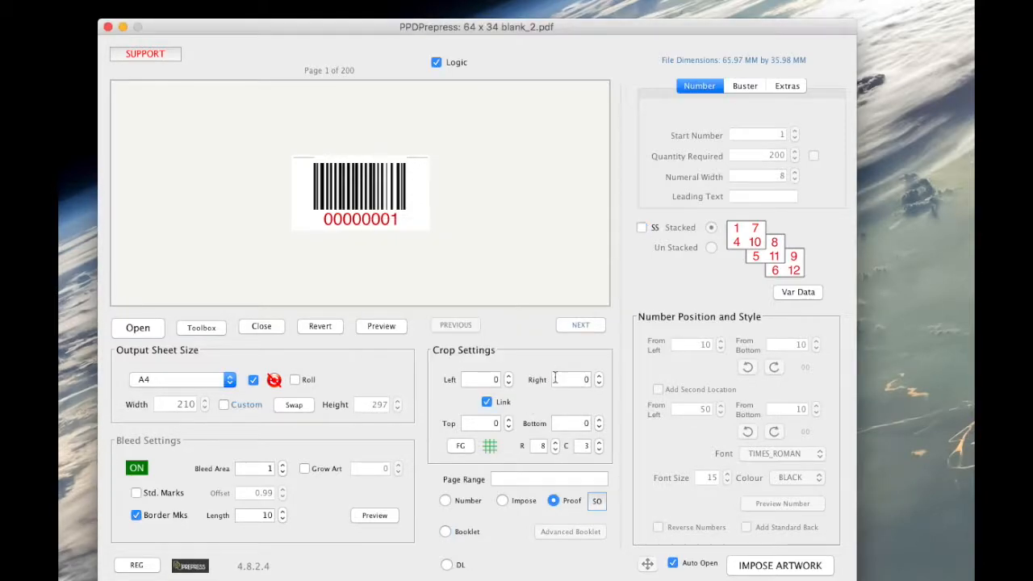
click(792, 570)
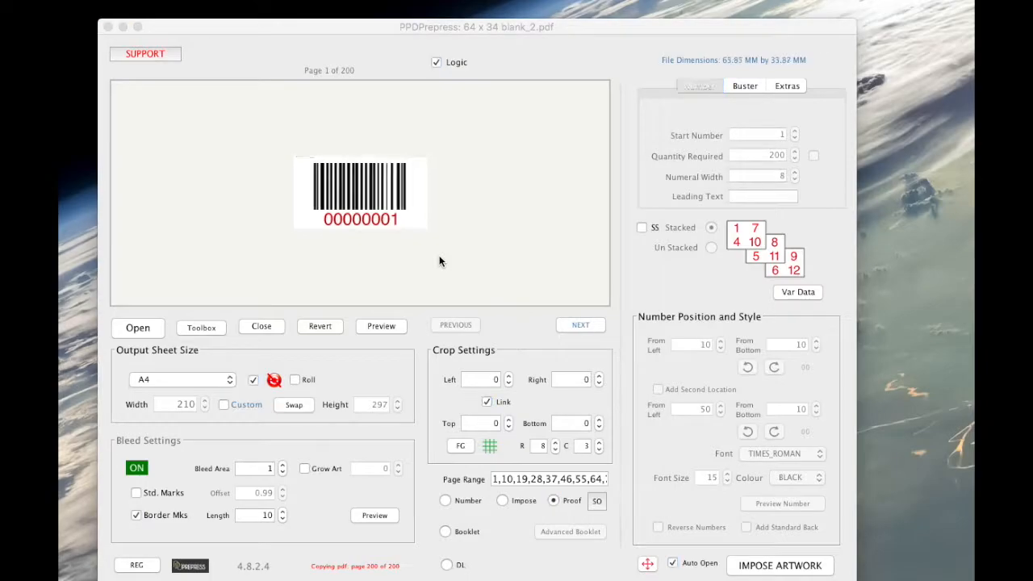
drag(579, 267, 257, 0)
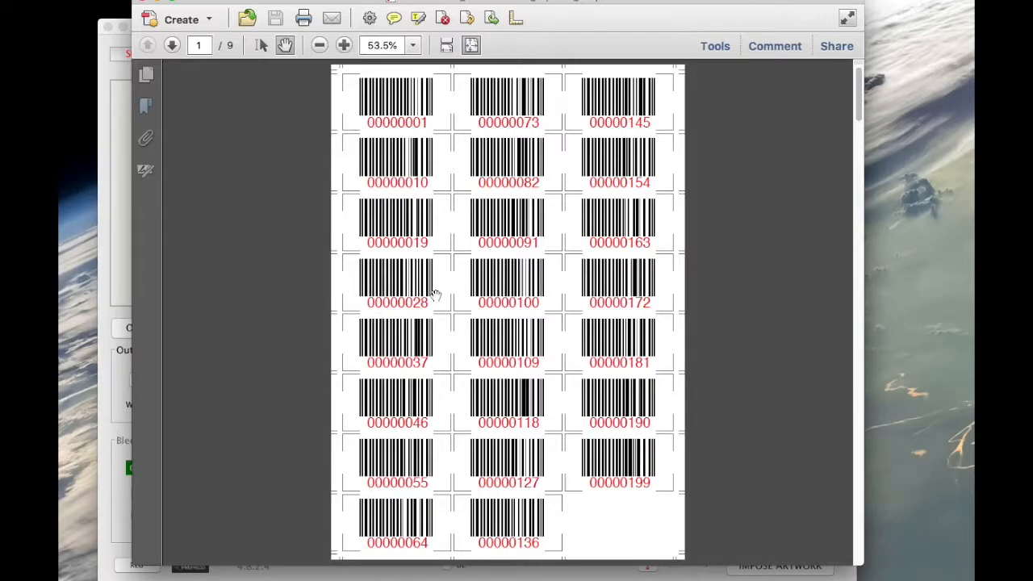
Step: Examine the number stacking order across the imposed PDF's pages with page thumbnails shown and the view magnified
scroll(435, 295, down, 1)
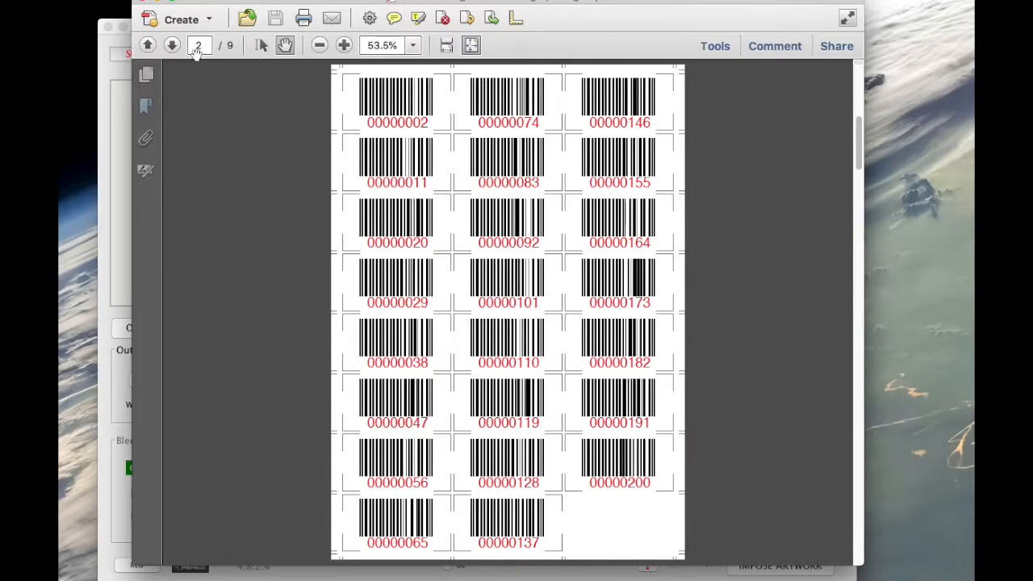
click(146, 74)
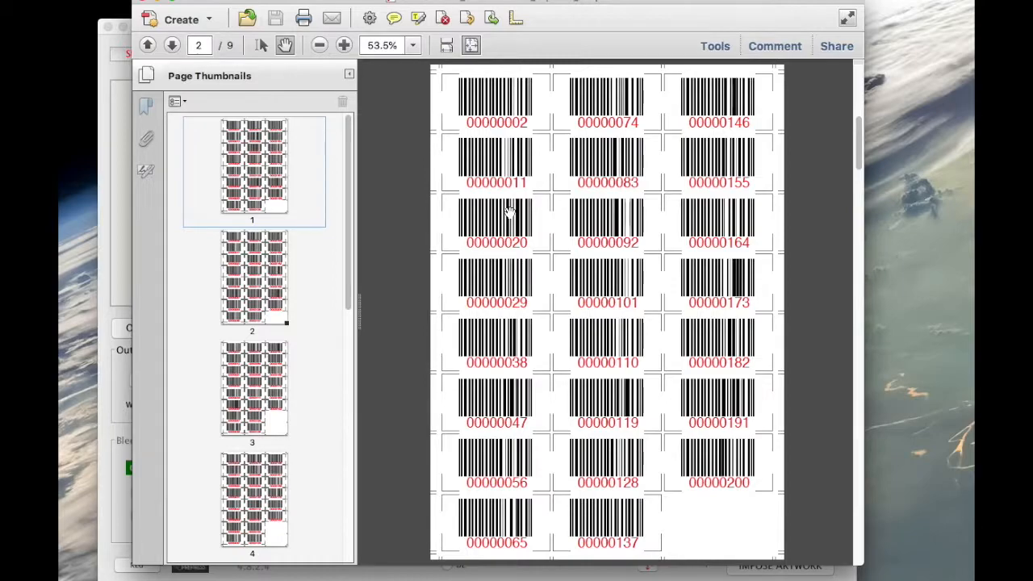
scroll(509, 211, down, 1)
scroll(509, 211, down, 1)
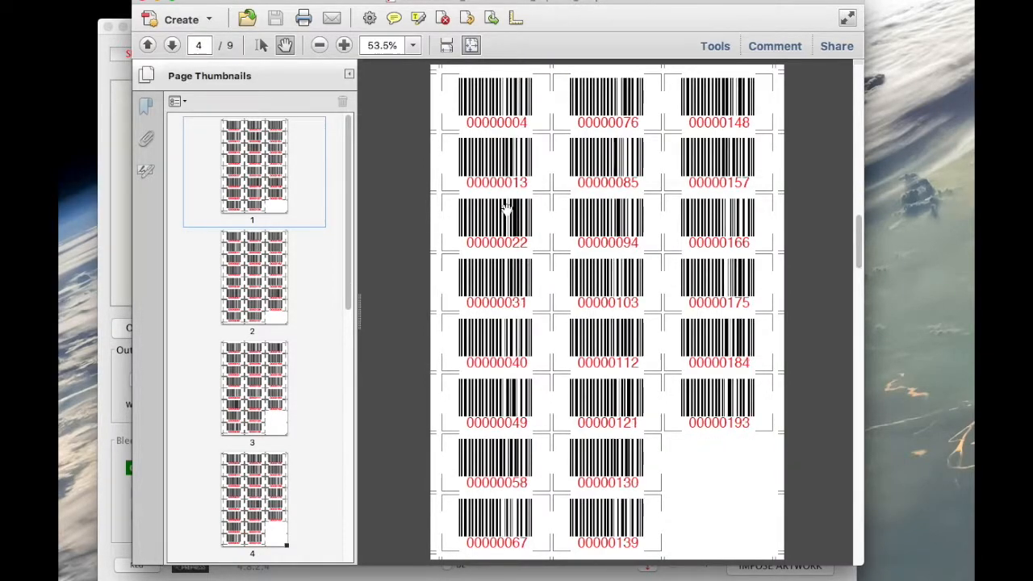
click(344, 45)
click(344, 45)
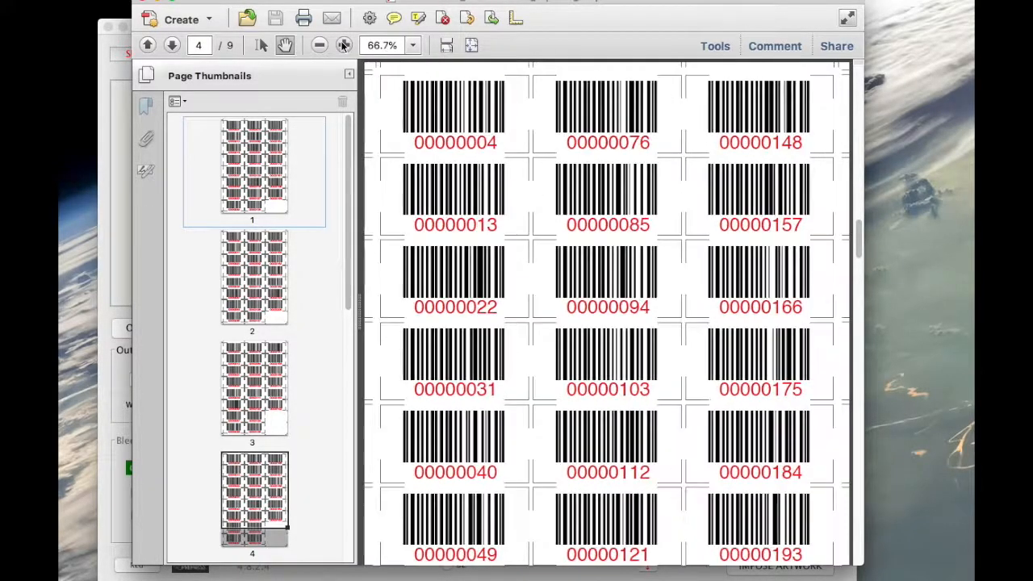
Step: Compare the number sequence on pages 1 to 4 of the imposed PDF at 100% zoom, and close the file
click(343, 45)
click(254, 162)
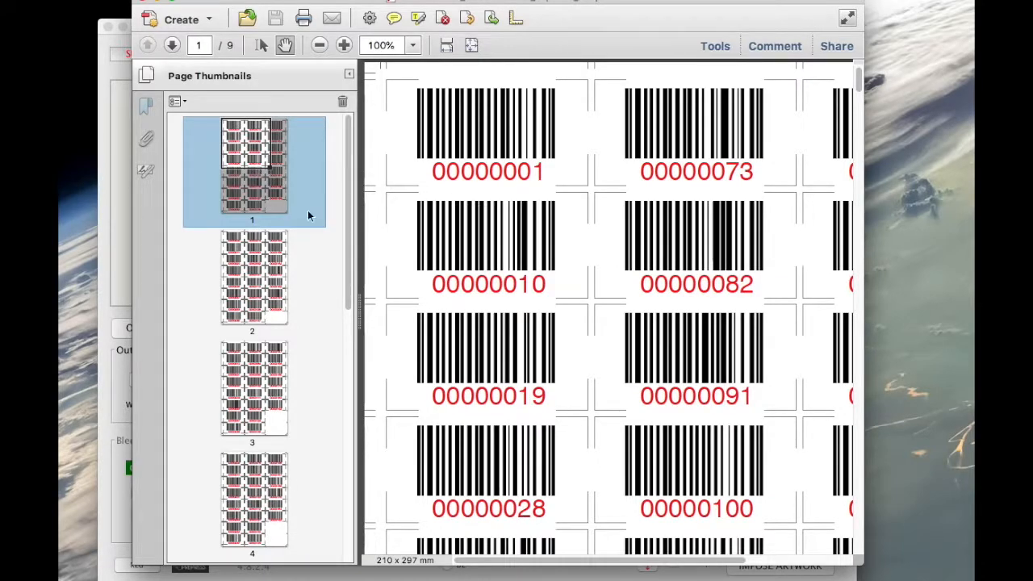
click(257, 283)
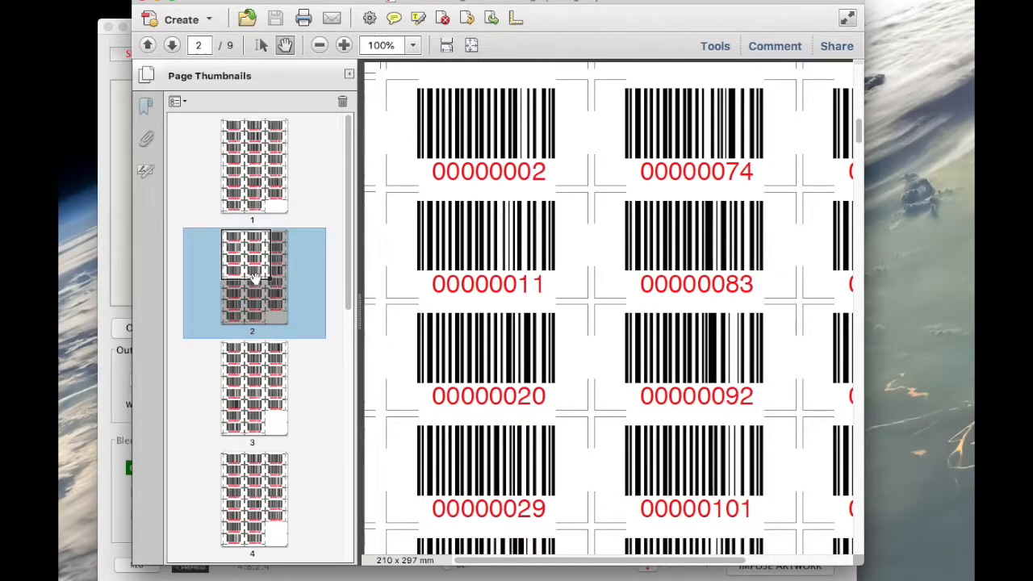
click(257, 387)
click(258, 493)
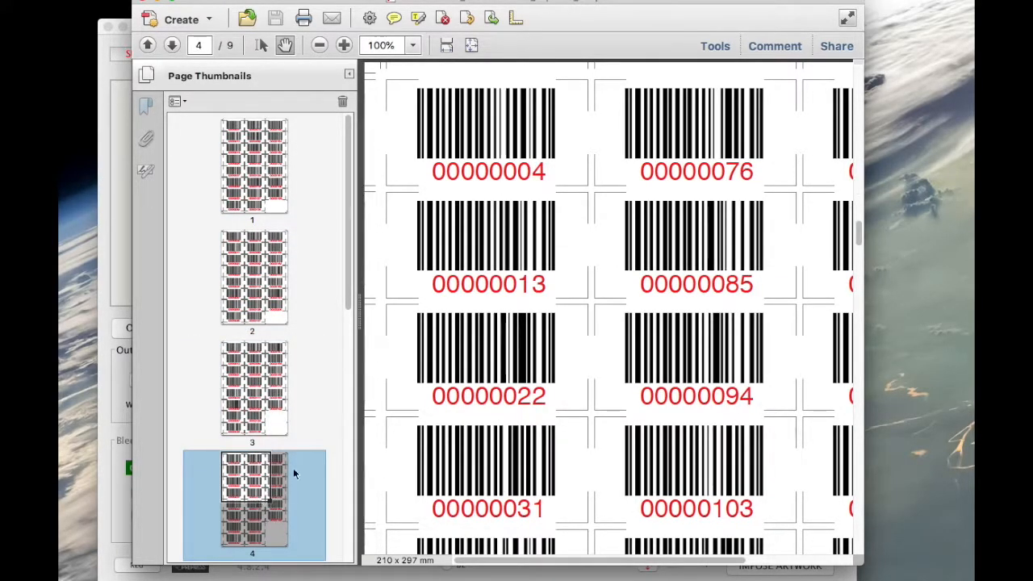
key(super+w)
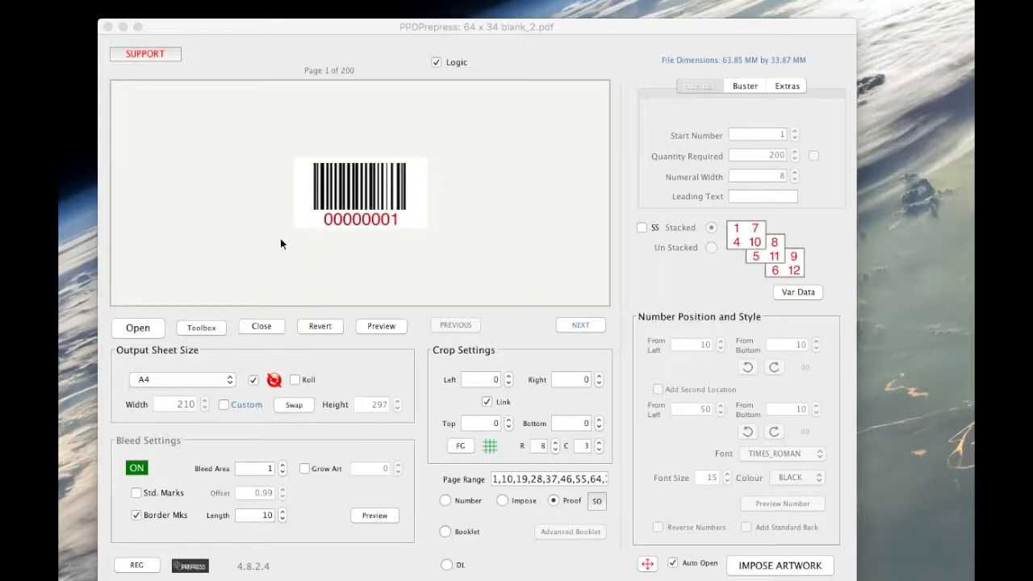
Step: Set the border mark length to 0 with border marks enabled, and impose the barcode labels again
click(157, 513)
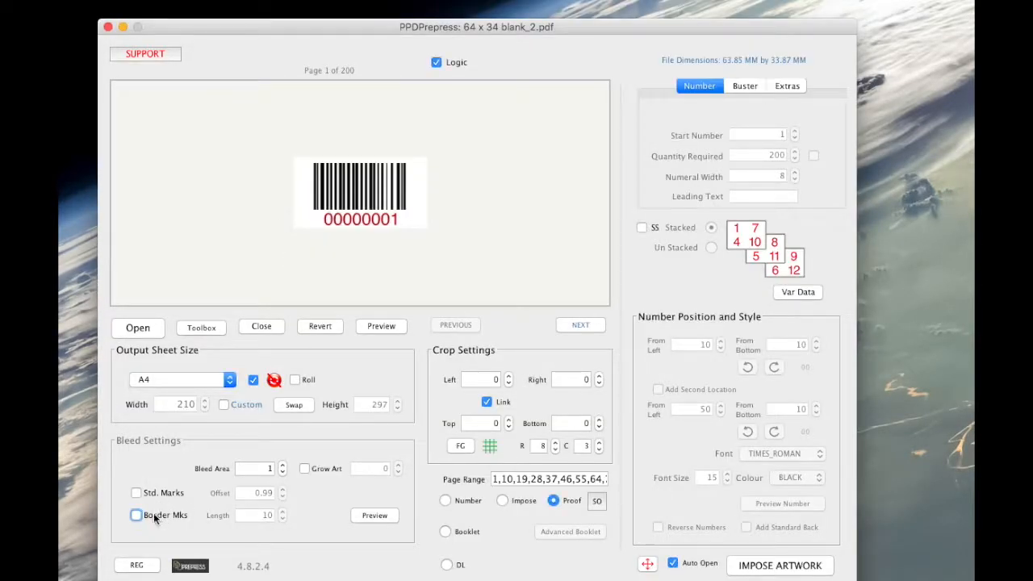
double_click(265, 515)
text(0)
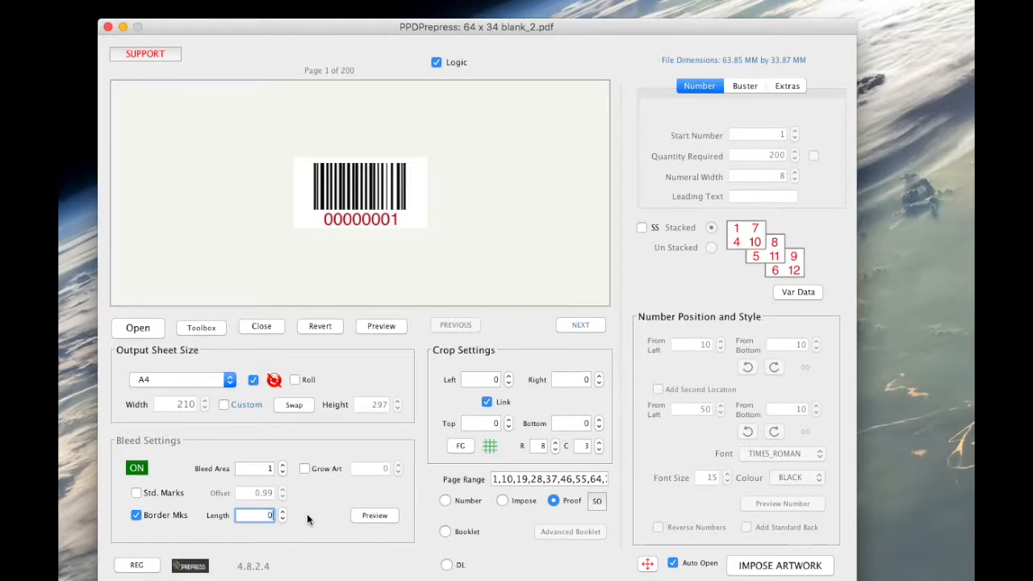
click(766, 566)
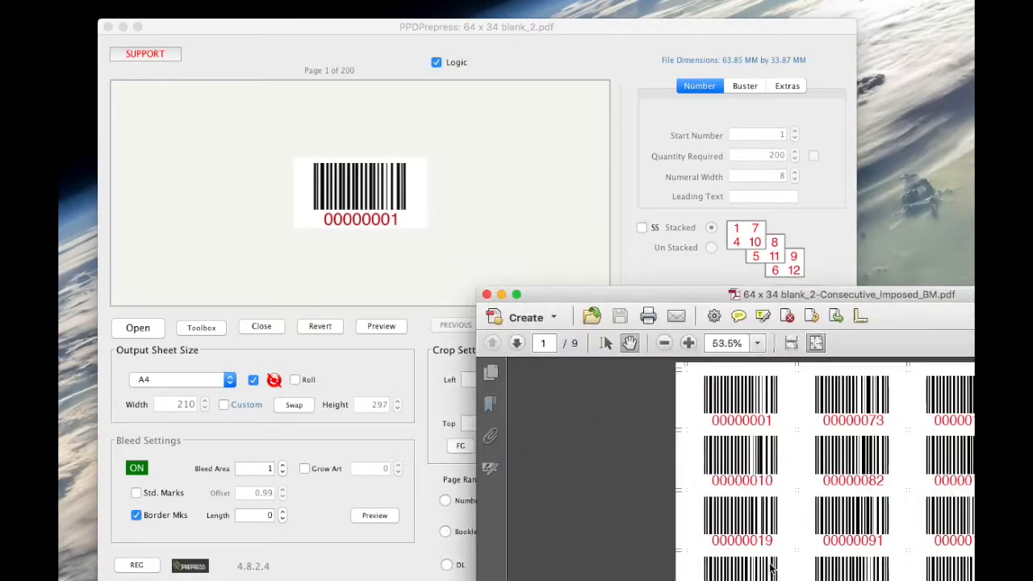
Step: Inspect the crop marks between labels in the re-imposed PDF at up to 200% zoom, and quit the PDF viewer
drag(627, 299, 241, 3)
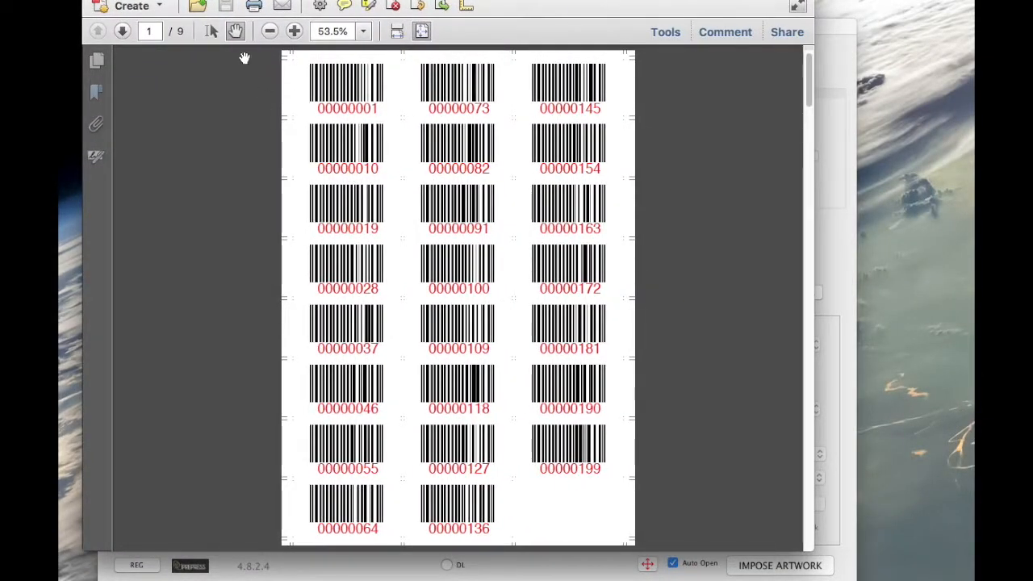
click(294, 31)
click(293, 31)
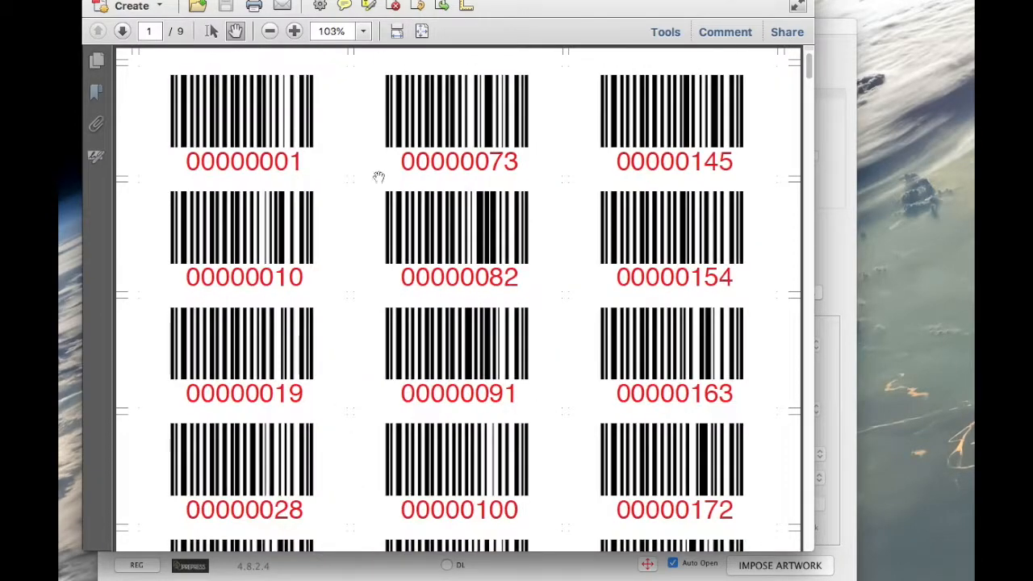
scroll(407, 254, down, 2)
scroll(419, 267, down, 5)
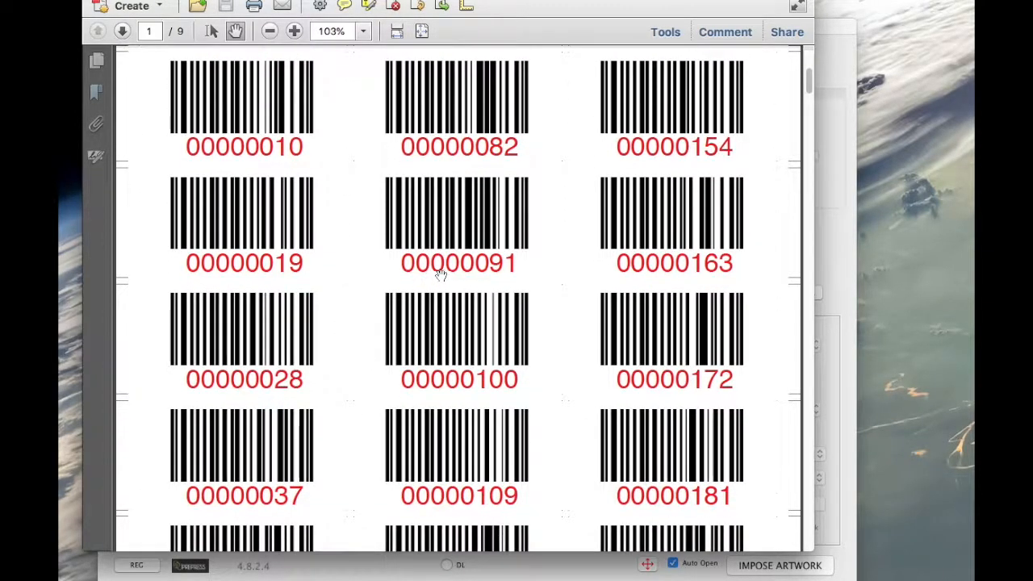
scroll(438, 275, up, 2)
scroll(436, 279, up, 4)
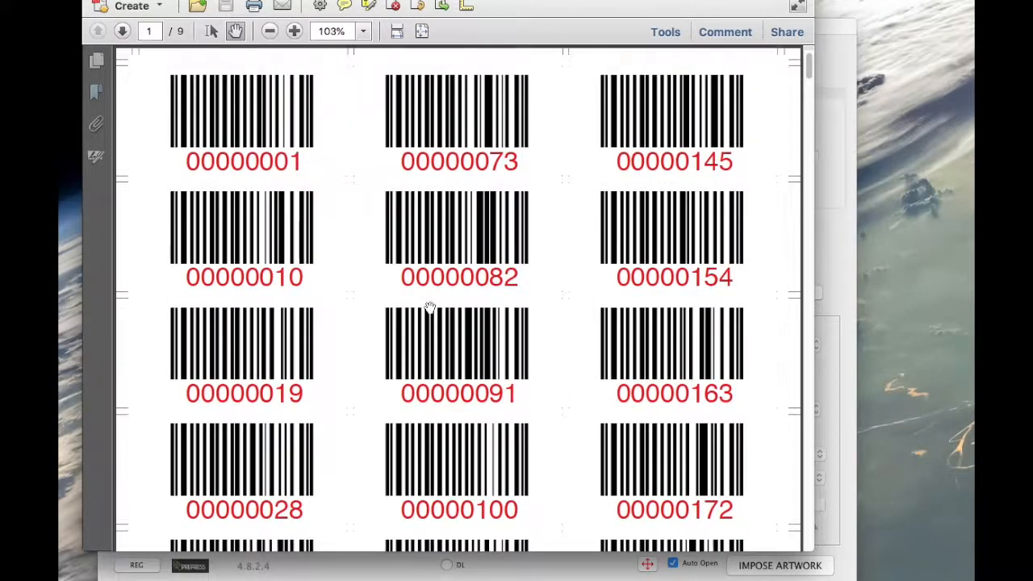
click(294, 30)
click(294, 31)
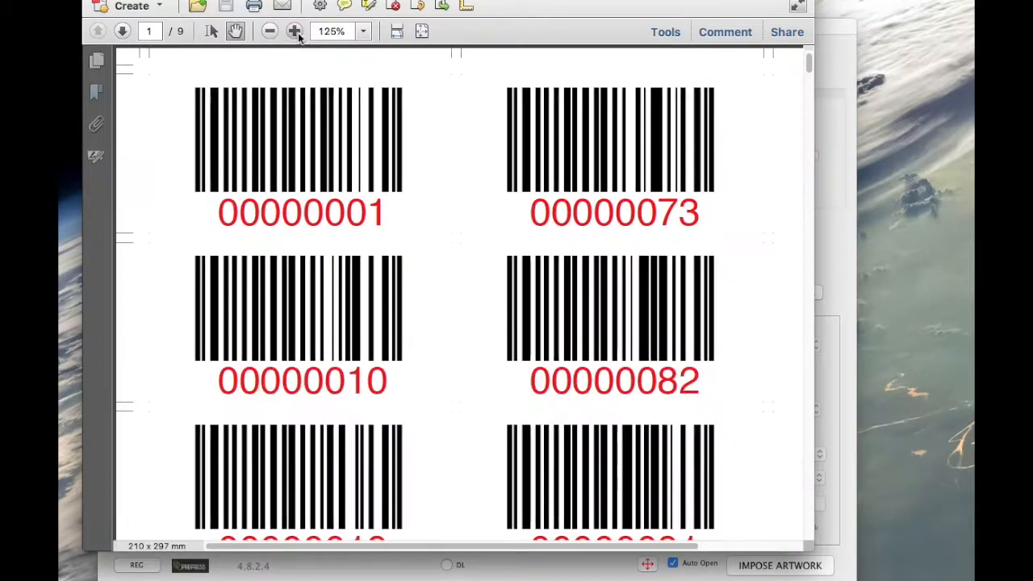
click(294, 31)
click(98, 61)
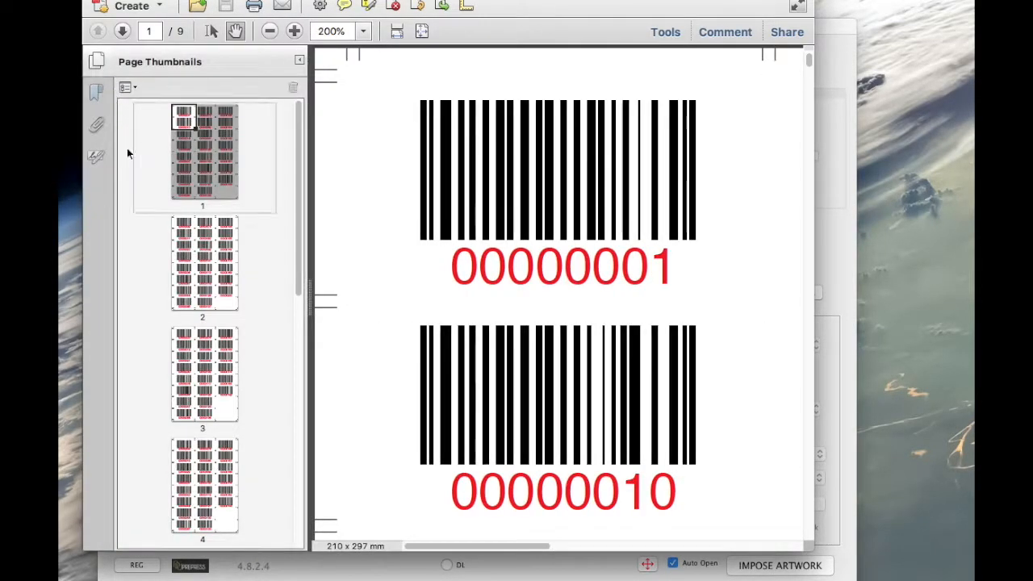
click(208, 275)
key(super+q)
Step: Open 64 x 34 blank.pdf in Number mode and launch the Variable Data module for it
click(152, 330)
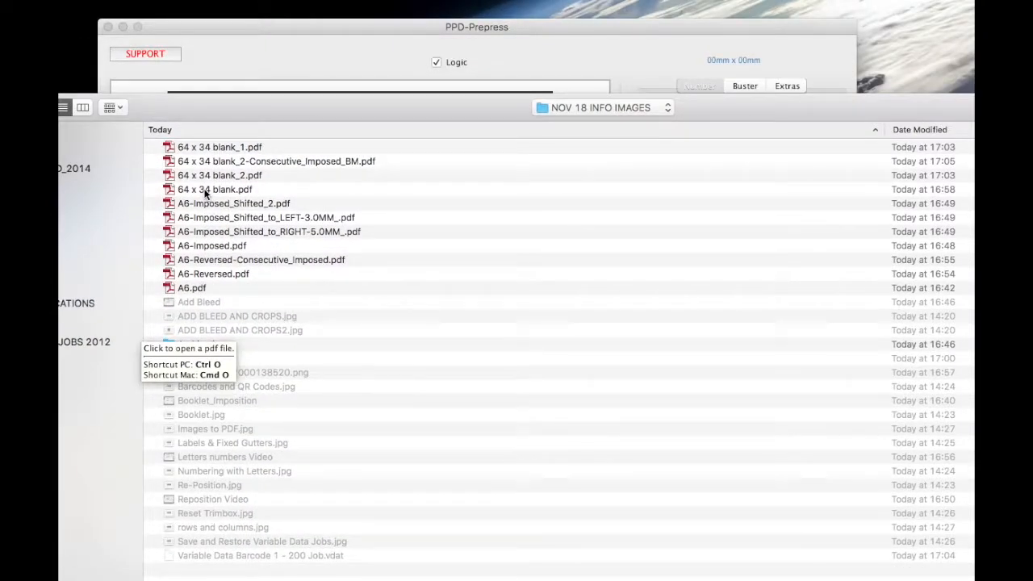
double_click(205, 190)
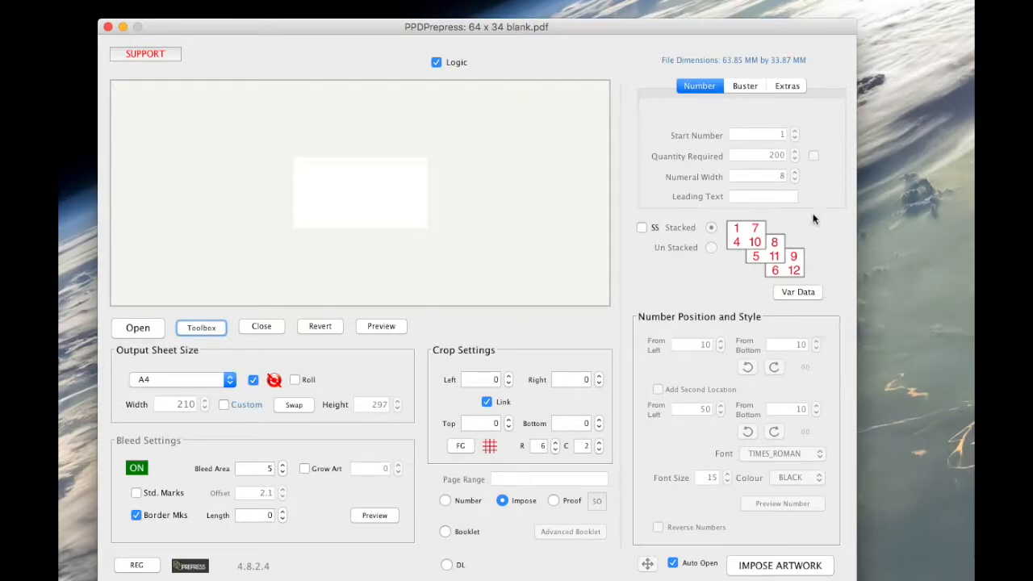
click(445, 500)
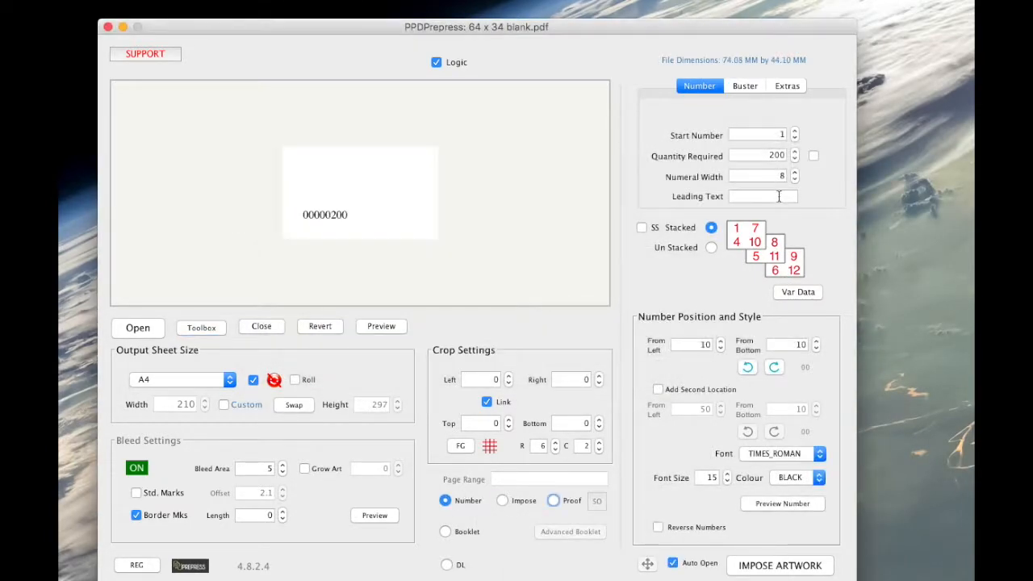
click(798, 292)
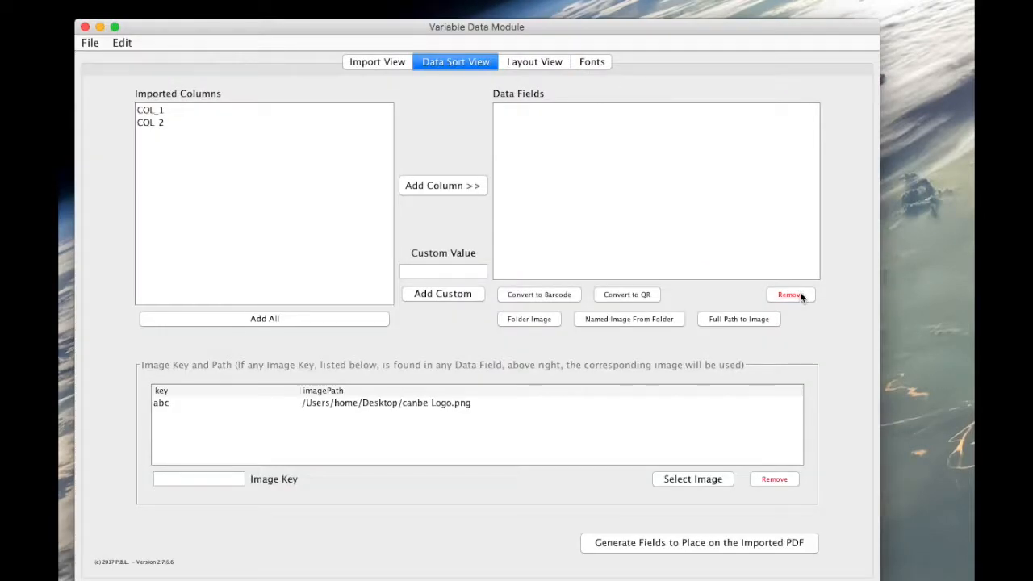
Step: Add COL_2 as a data field, convert it to a QR code and generate the fields for placement
click(156, 124)
click(453, 185)
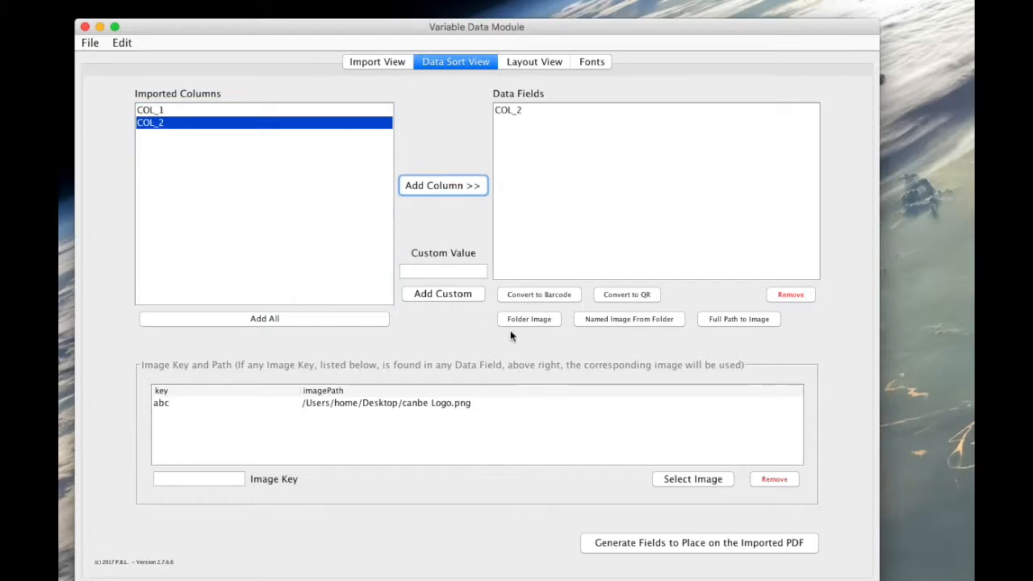
click(514, 113)
click(625, 294)
click(685, 543)
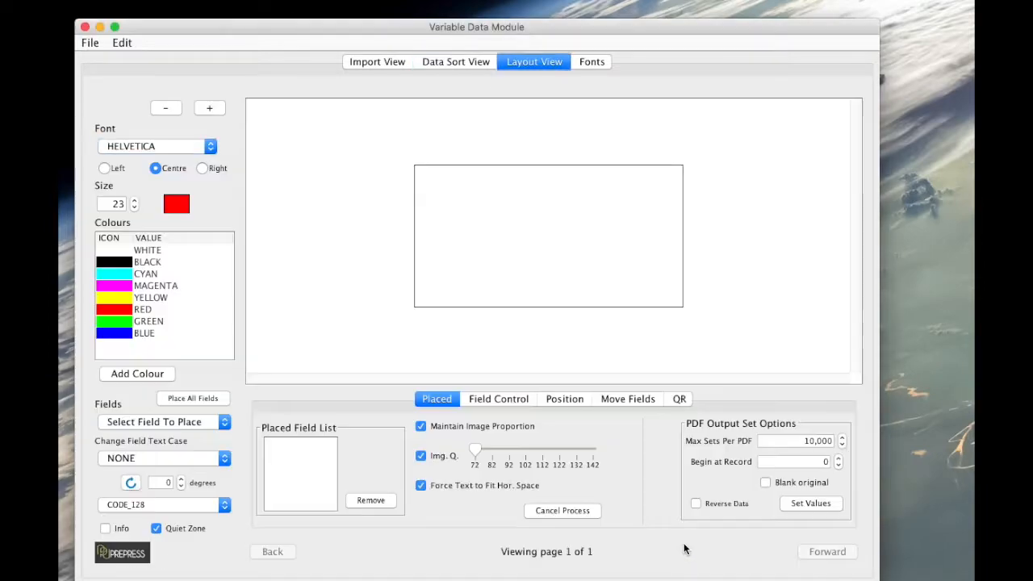
Step: Place the QR field on the blank label, enlarge it to the full page height and nearly full width, and show its QR options
click(204, 403)
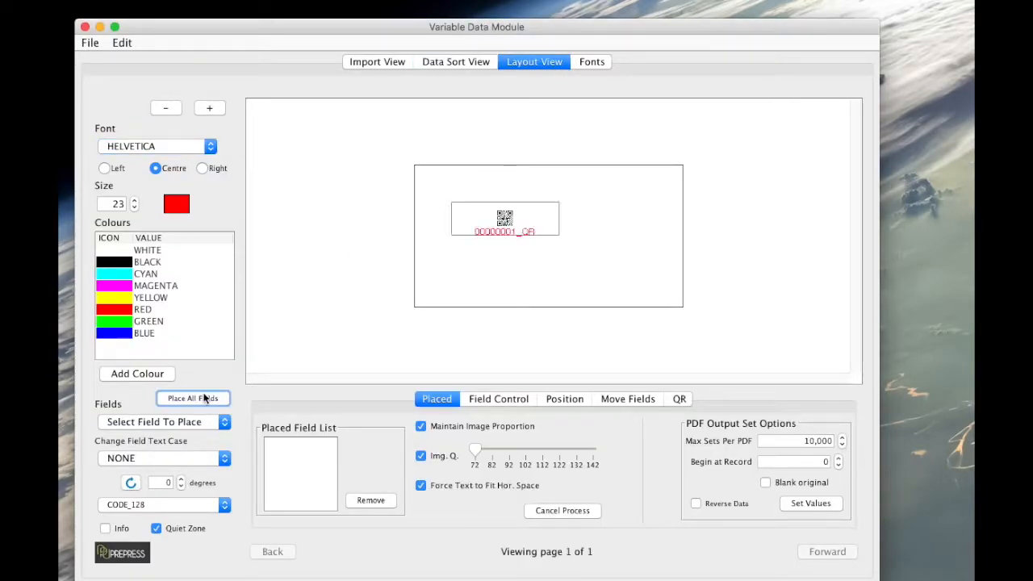
click(529, 218)
drag(558, 234, 676, 305)
drag(451, 203, 426, 167)
drag(678, 309, 663, 314)
click(680, 398)
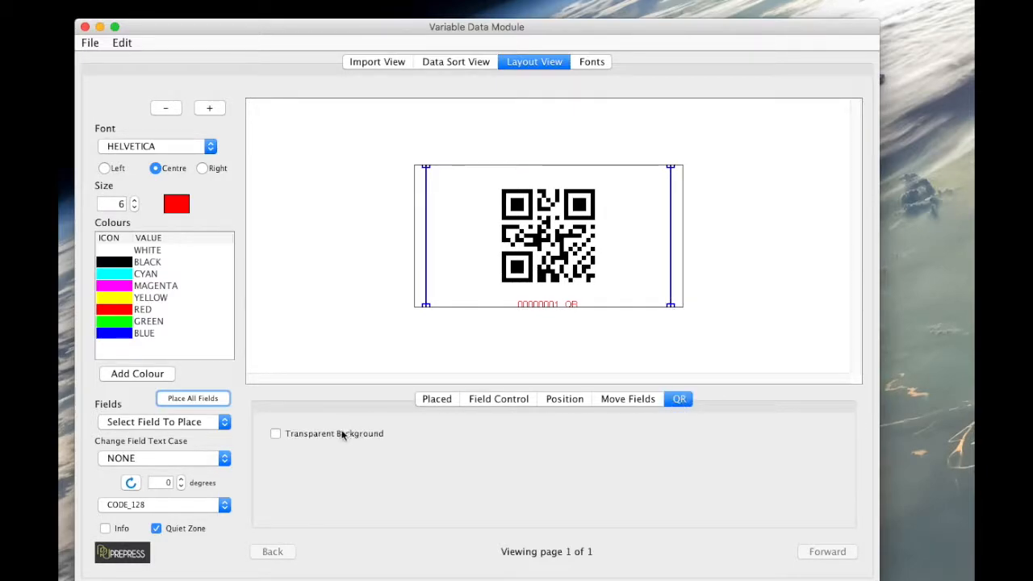
mouse_move(297, 435)
Step: Merge a sample of the QR label into a PDF and reposition its window for viewing
click(89, 42)
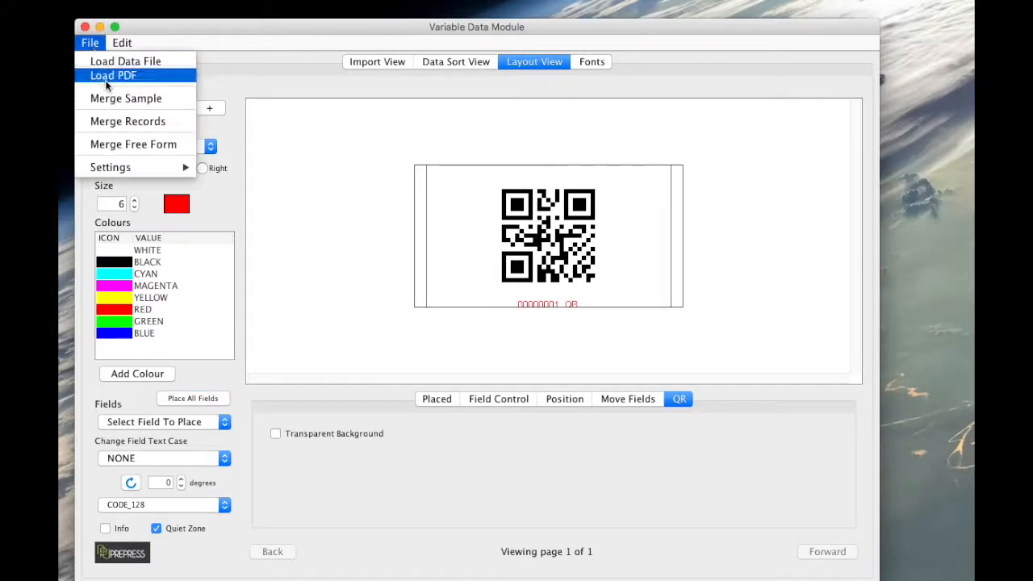
click(116, 99)
drag(779, 316, 380, 52)
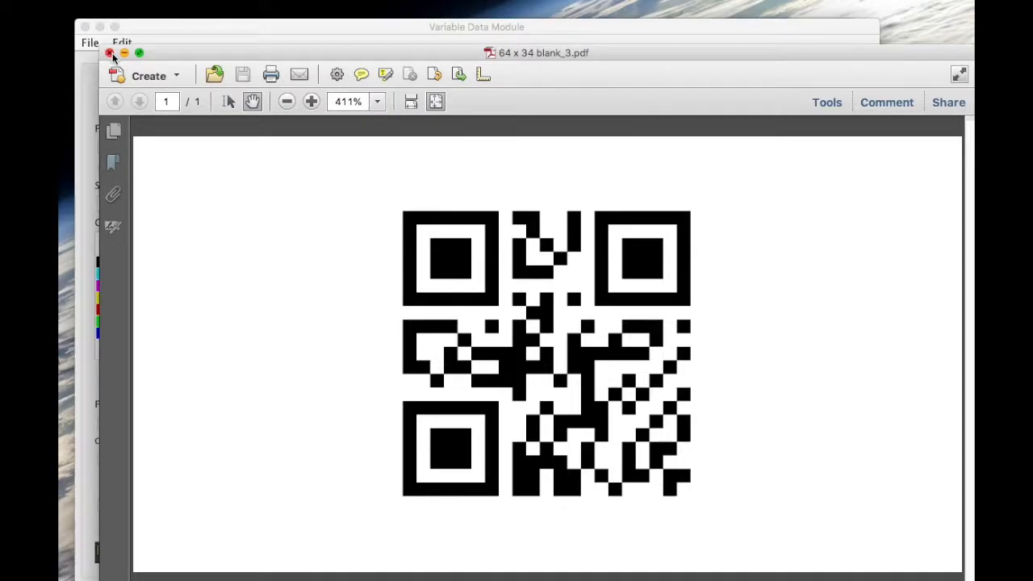
Step: Examine the edge sharpness of the QR code in the sample PDF at 1200% zoom
click(311, 101)
click(311, 102)
click(311, 102)
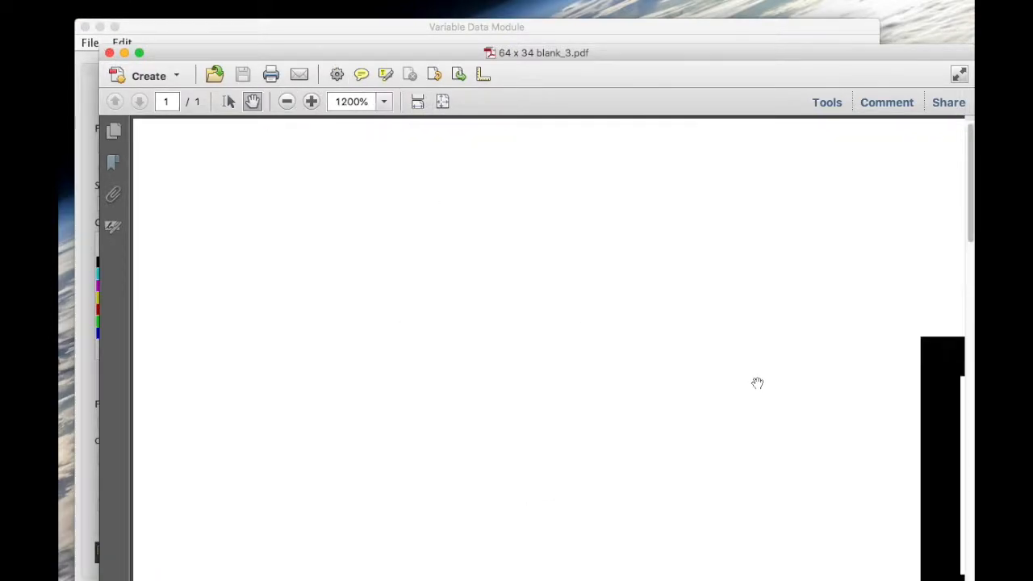
drag(755, 382, 295, 271)
drag(809, 397, 470, 302)
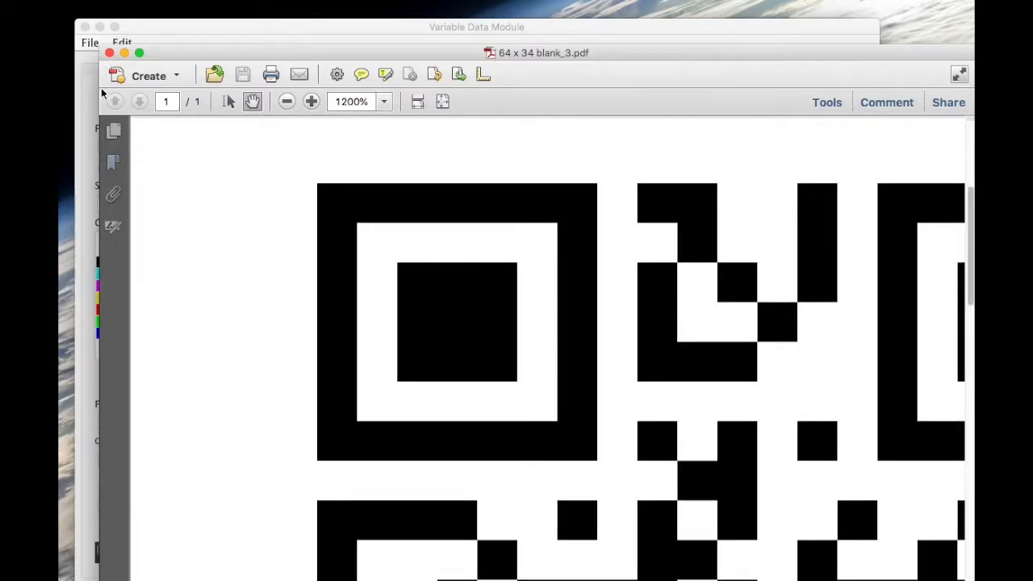
drag(649, 58, 604, 55)
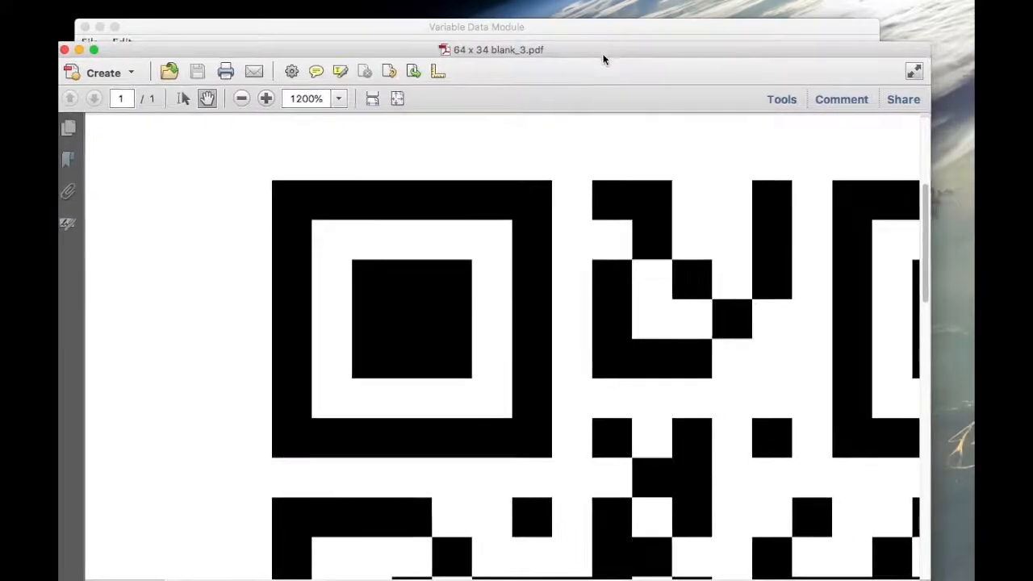
drag(680, 242, 556, 231)
Step: Open the print production Output Preview for the sample QR PDF
click(782, 100)
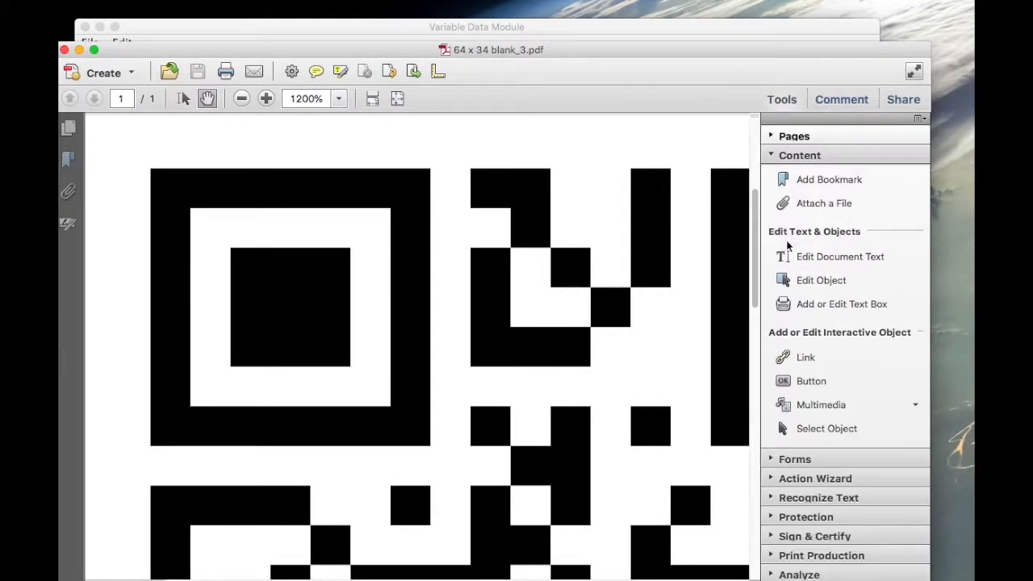
click(810, 556)
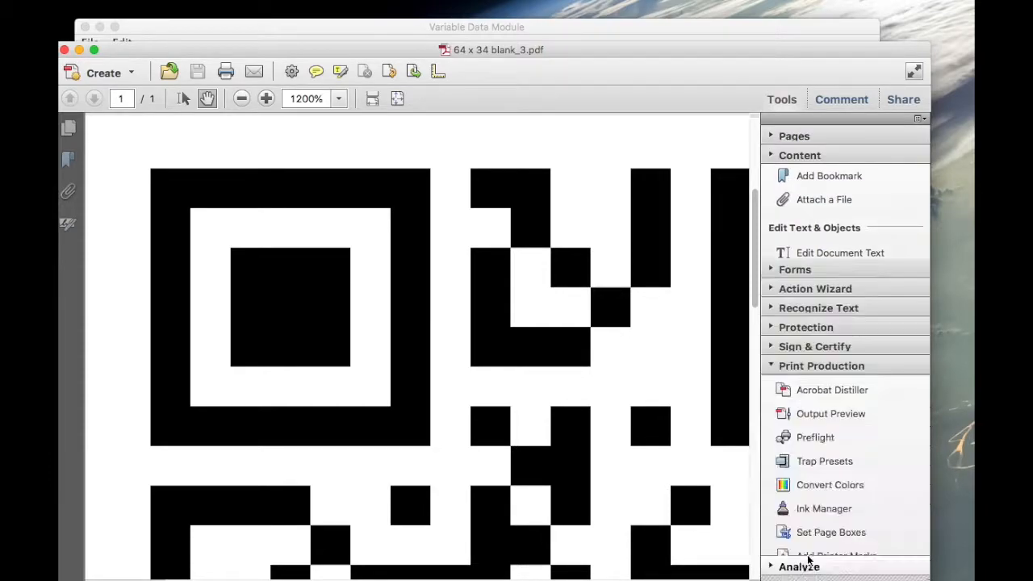
click(823, 321)
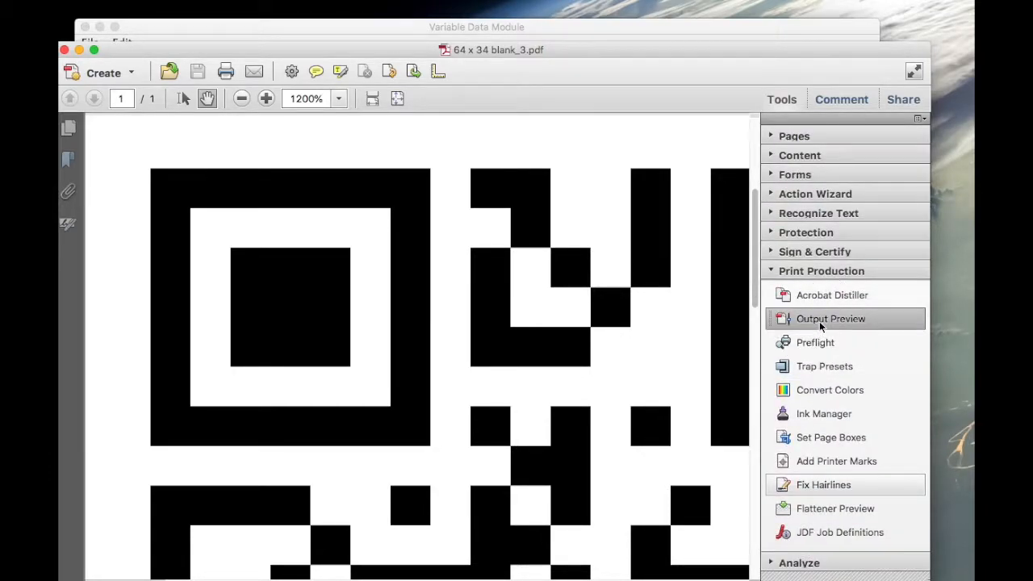